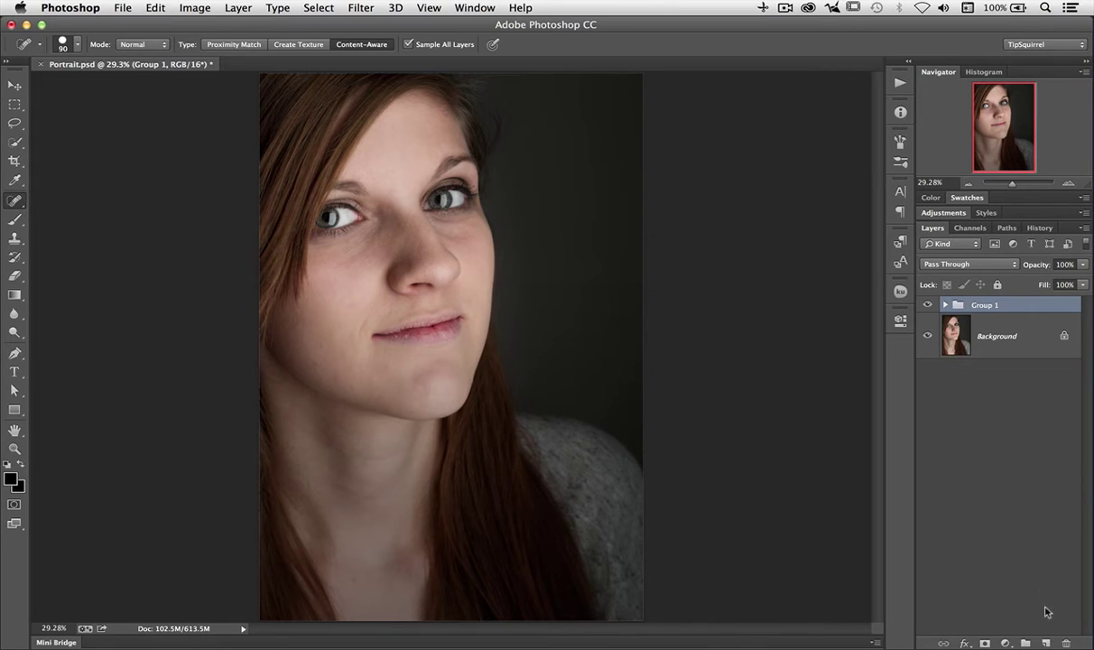
Add a new layer above Group 1 and start a scripted pattern fill on it with the Picture Frame script
click(1046, 643)
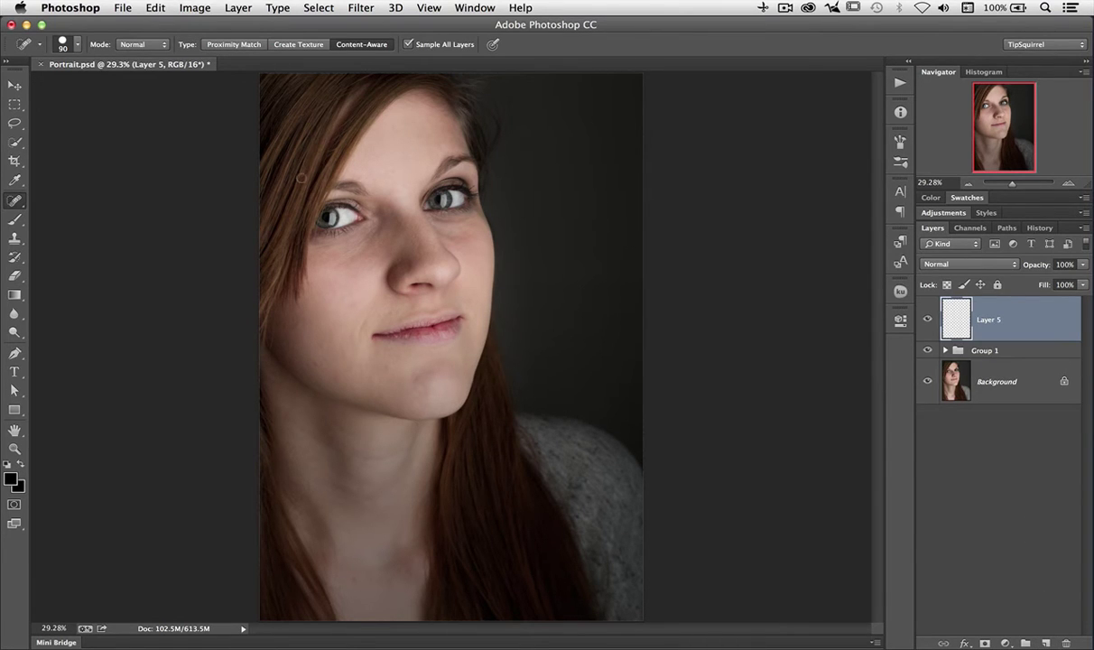
click(156, 8)
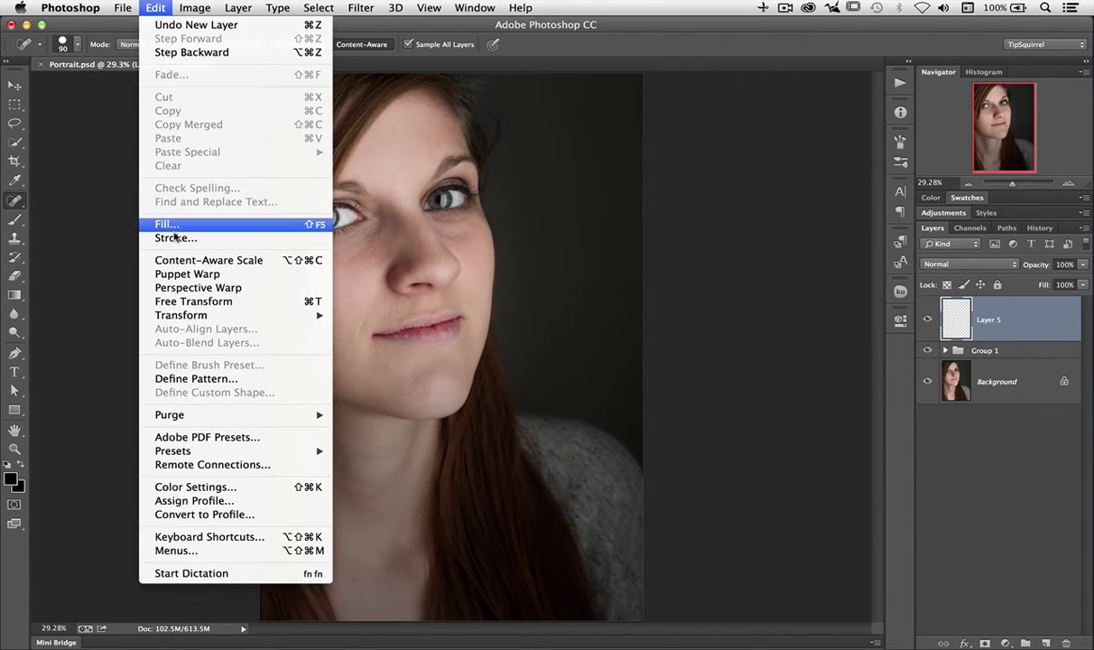
click(172, 220)
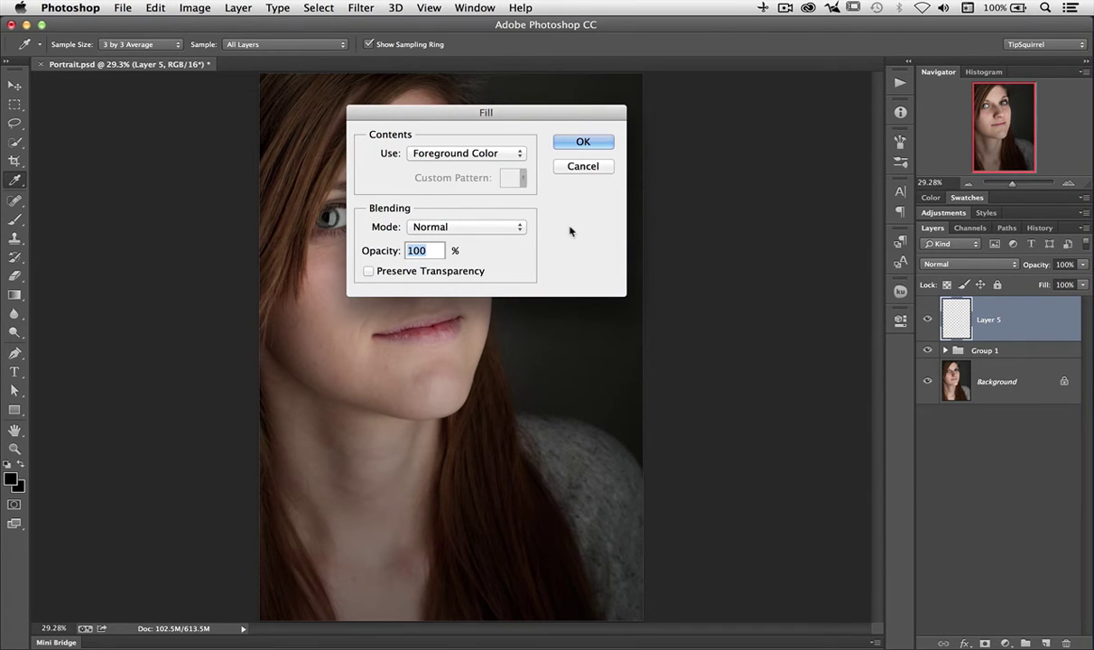
click(513, 155)
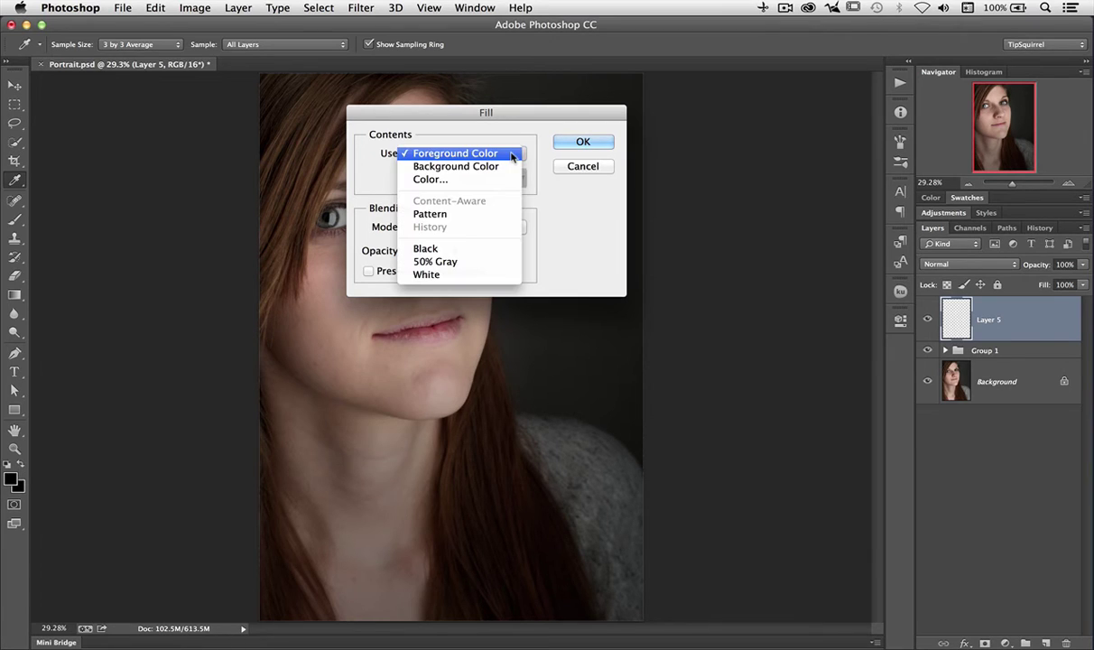
click(510, 214)
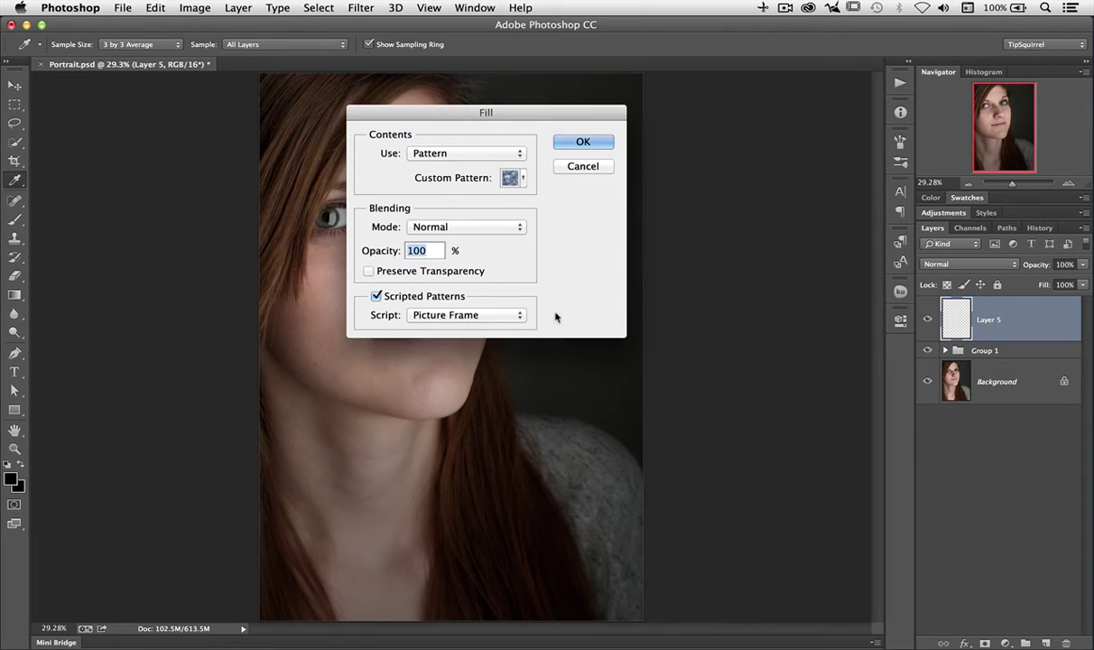
click(521, 315)
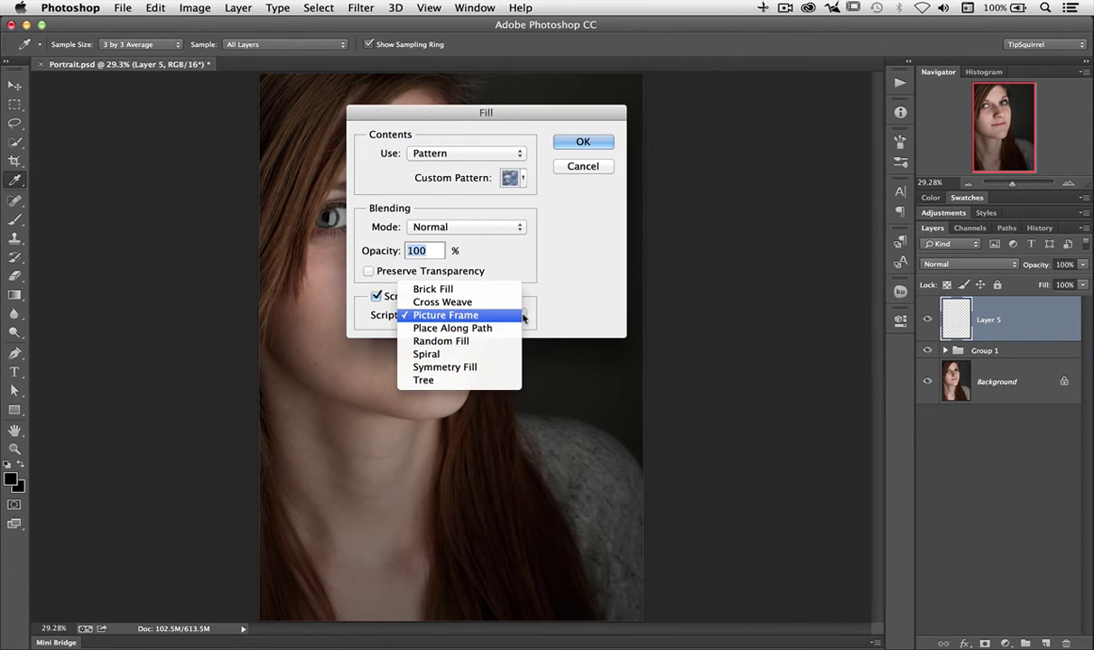
click(503, 318)
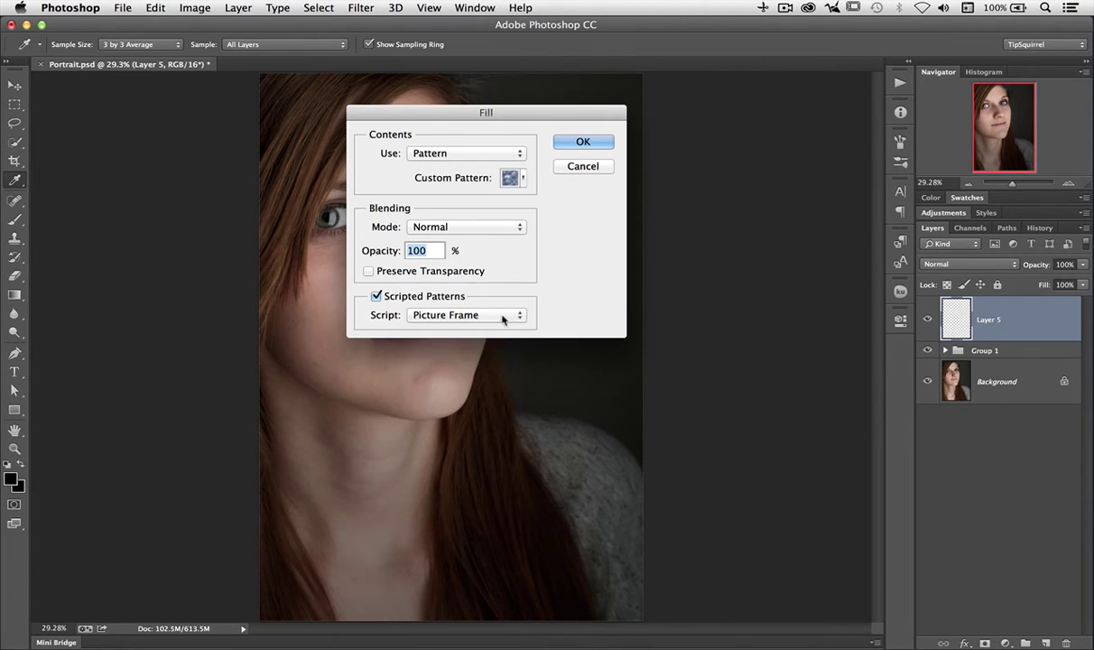
click(583, 142)
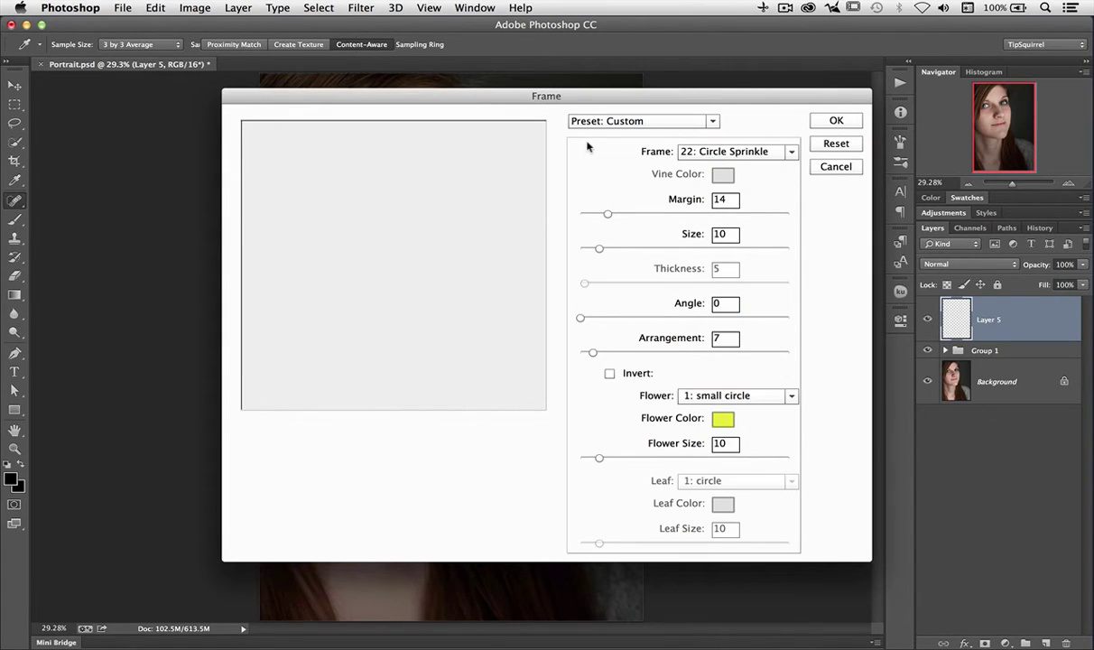
Load the Default frame preset, then set the Happy Vine frame's margin to 25 and its size to 36
click(710, 117)
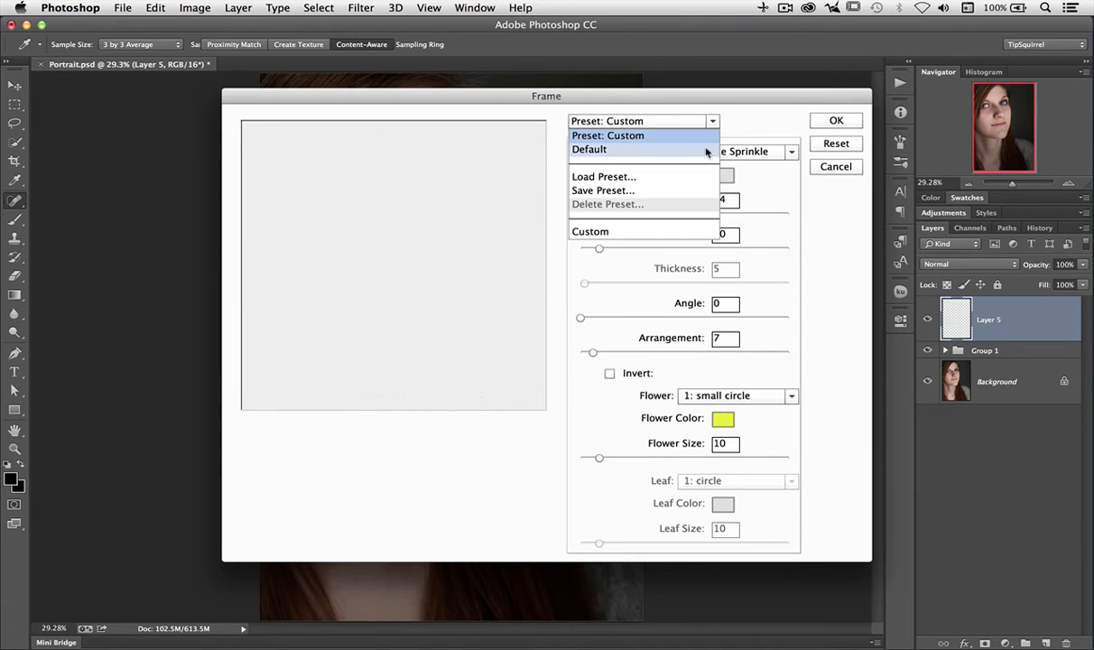
click(707, 150)
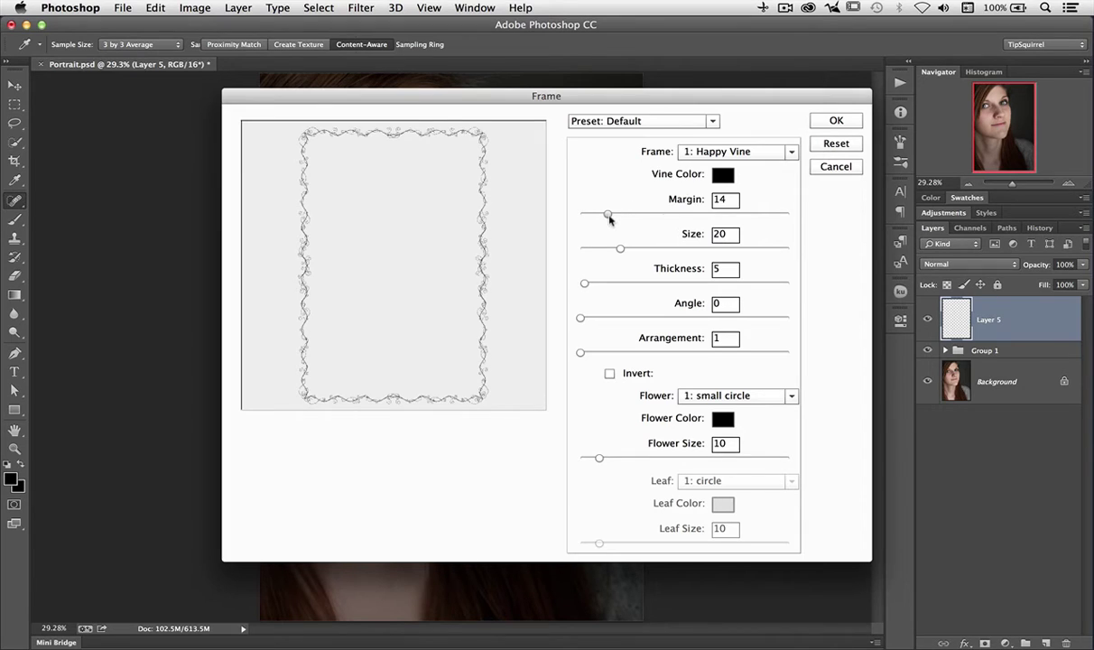
drag(610, 217, 578, 218)
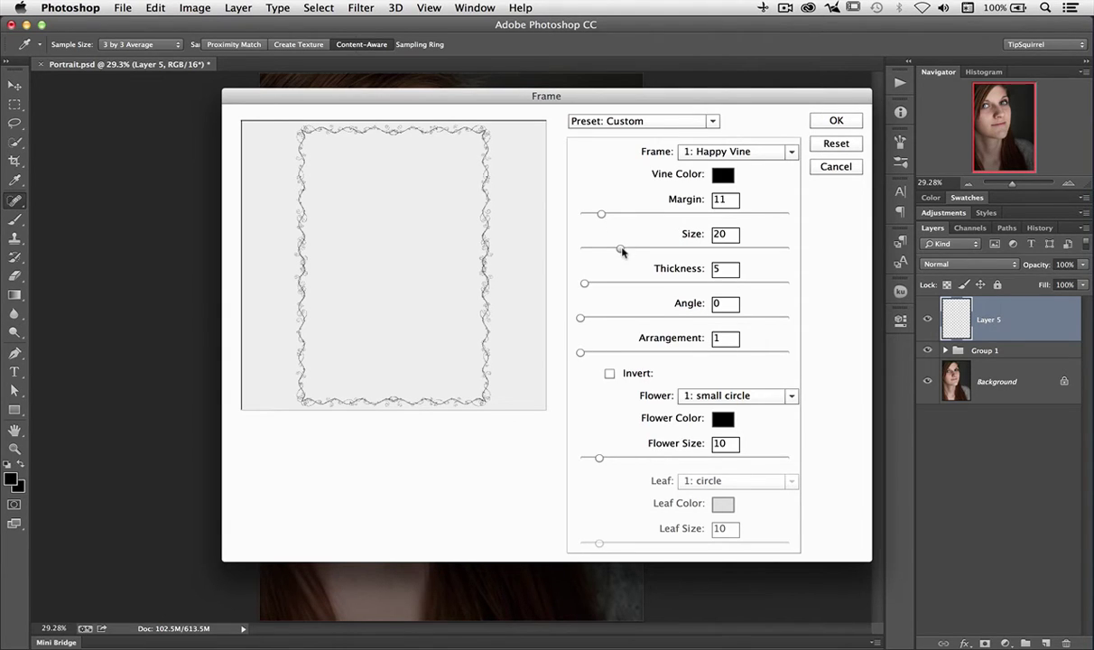
drag(621, 248, 657, 253)
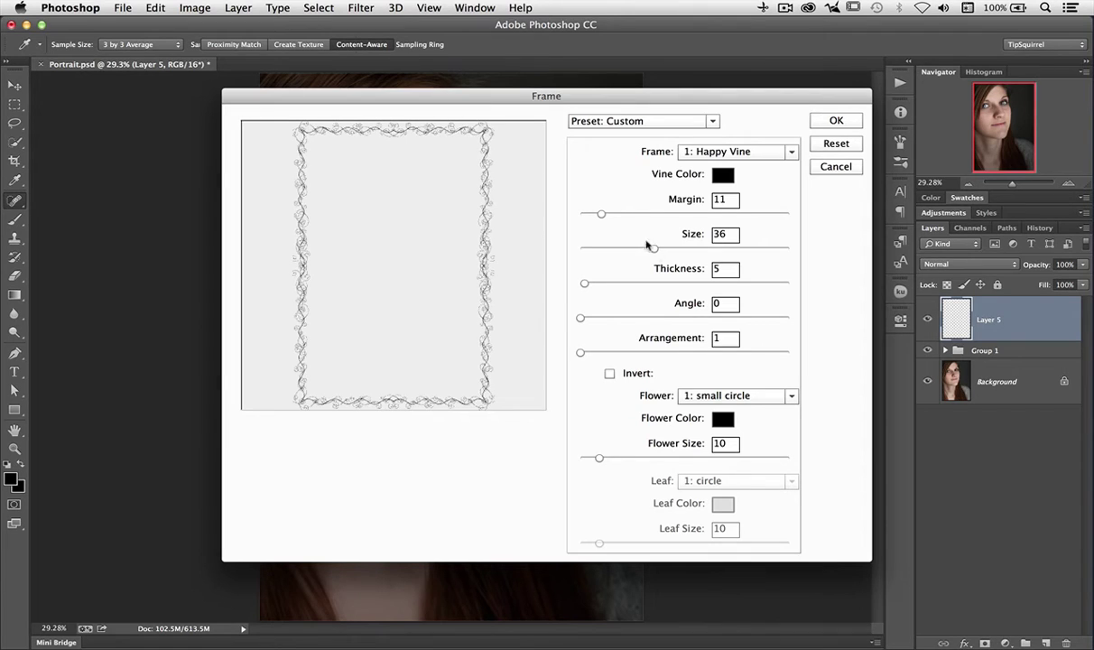
drag(603, 215, 634, 218)
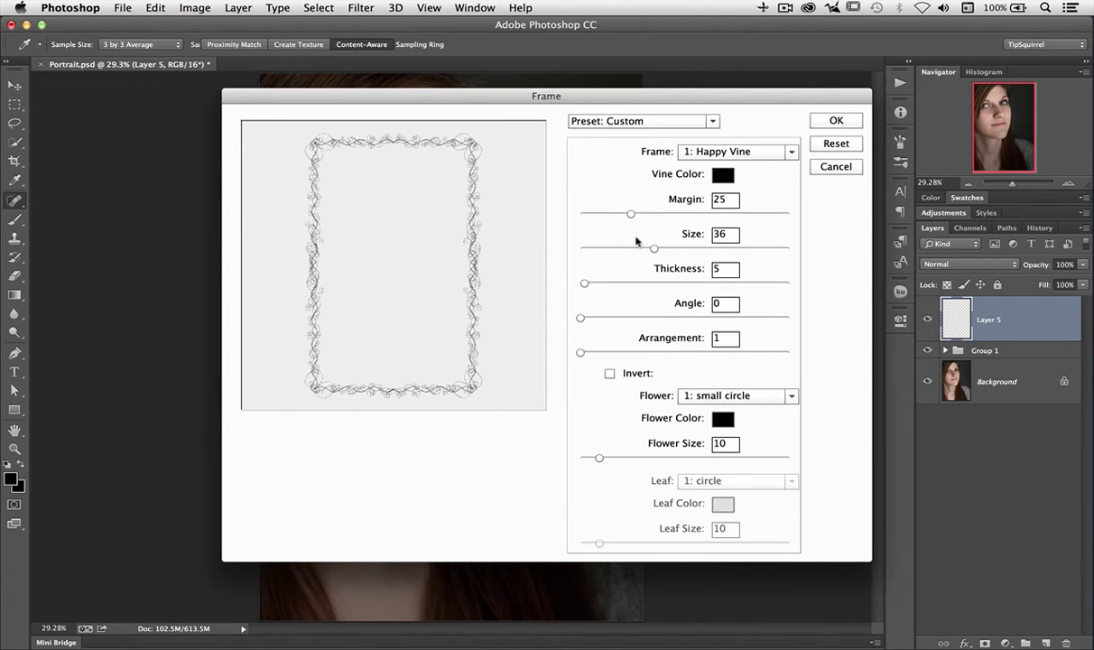
Try a vine thickness of 26, then set the frame's size to 24 and thickness to 7
drag(582, 283, 588, 284)
click(607, 285)
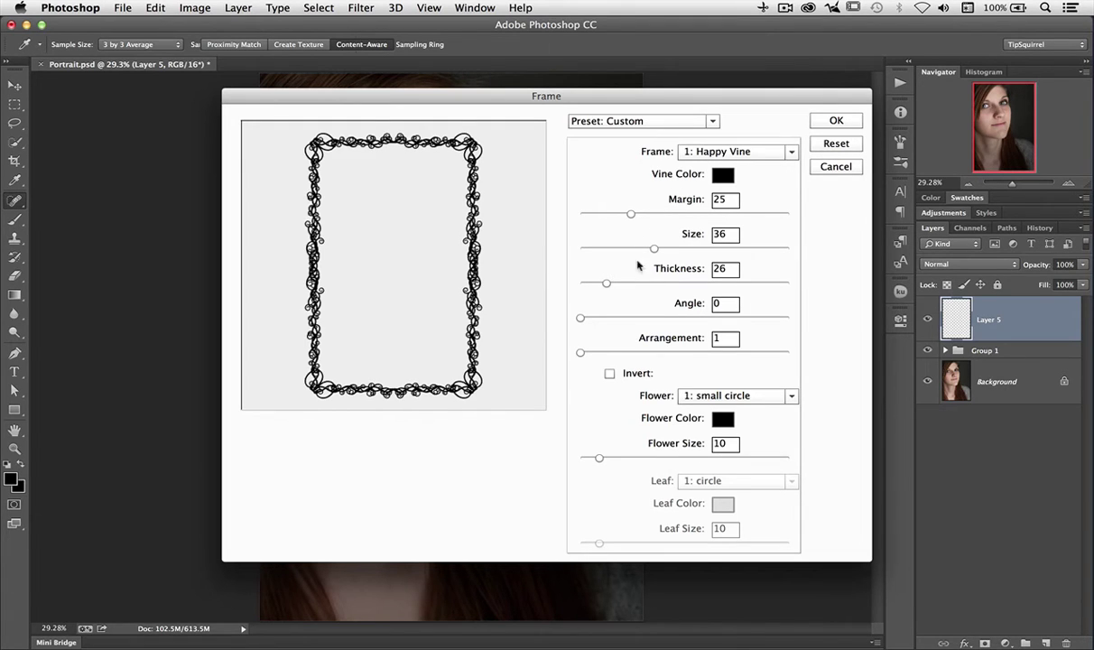
drag(658, 250, 630, 249)
drag(608, 287, 585, 287)
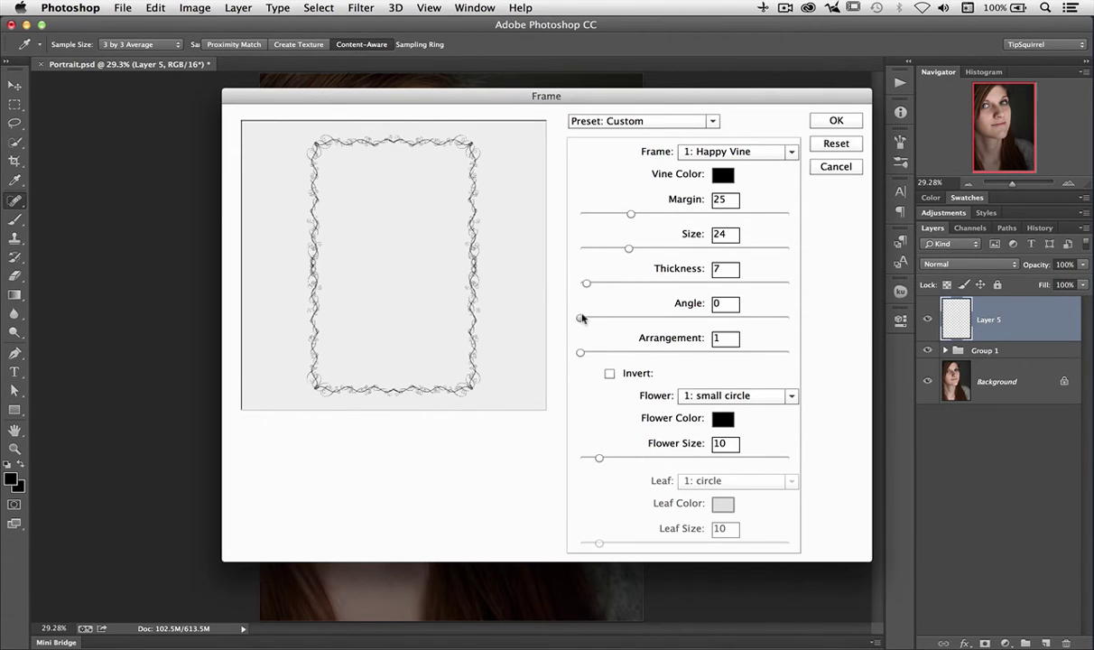
Set the vine's angle to about 200 and arrangement to 36, and apply the frame to the layer
drag(581, 317, 645, 324)
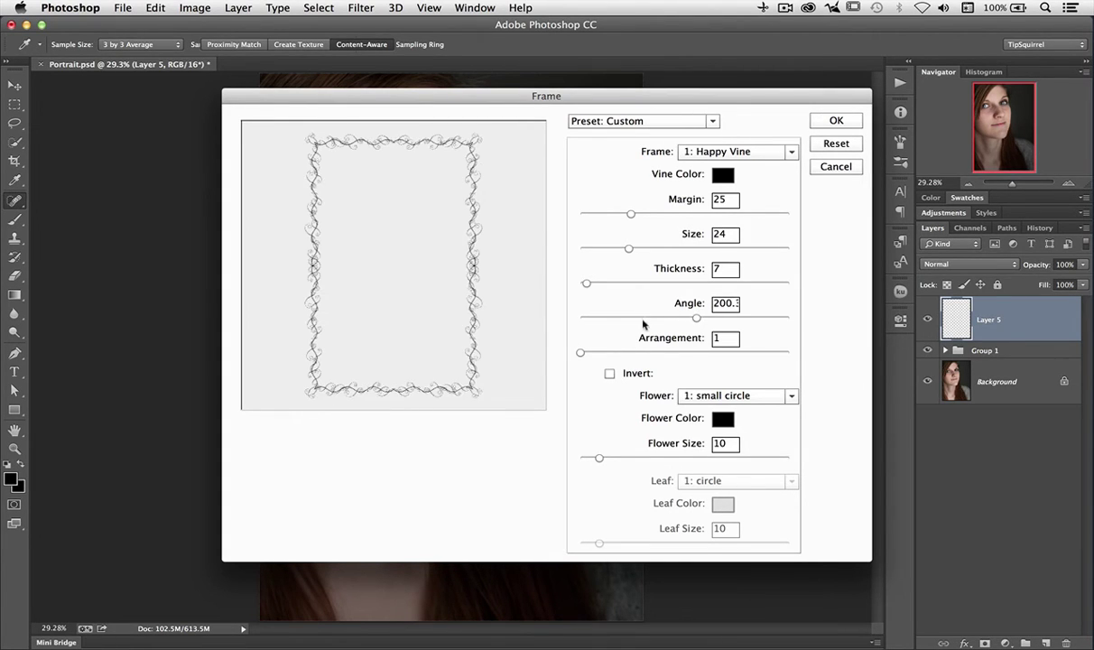
drag(582, 352, 629, 354)
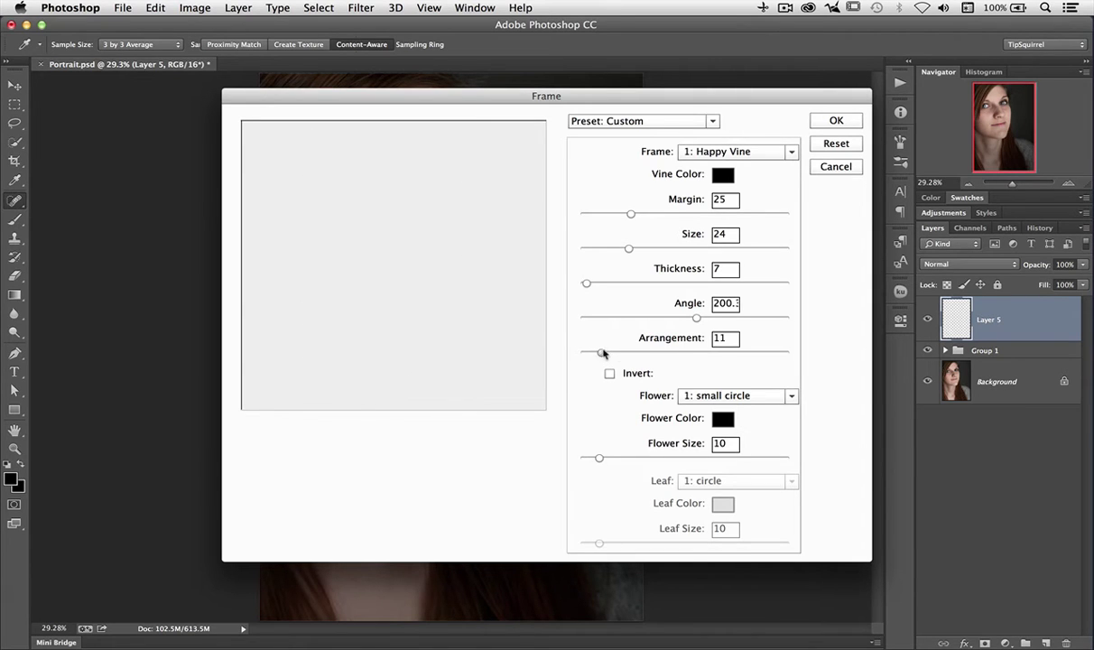
click(654, 353)
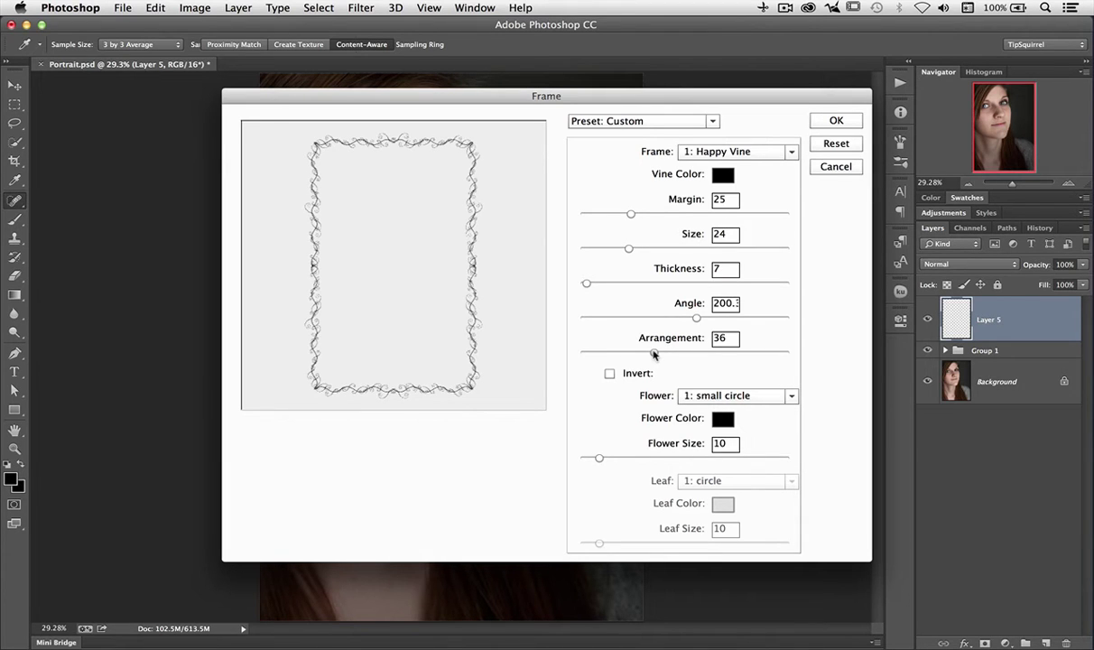
click(830, 122)
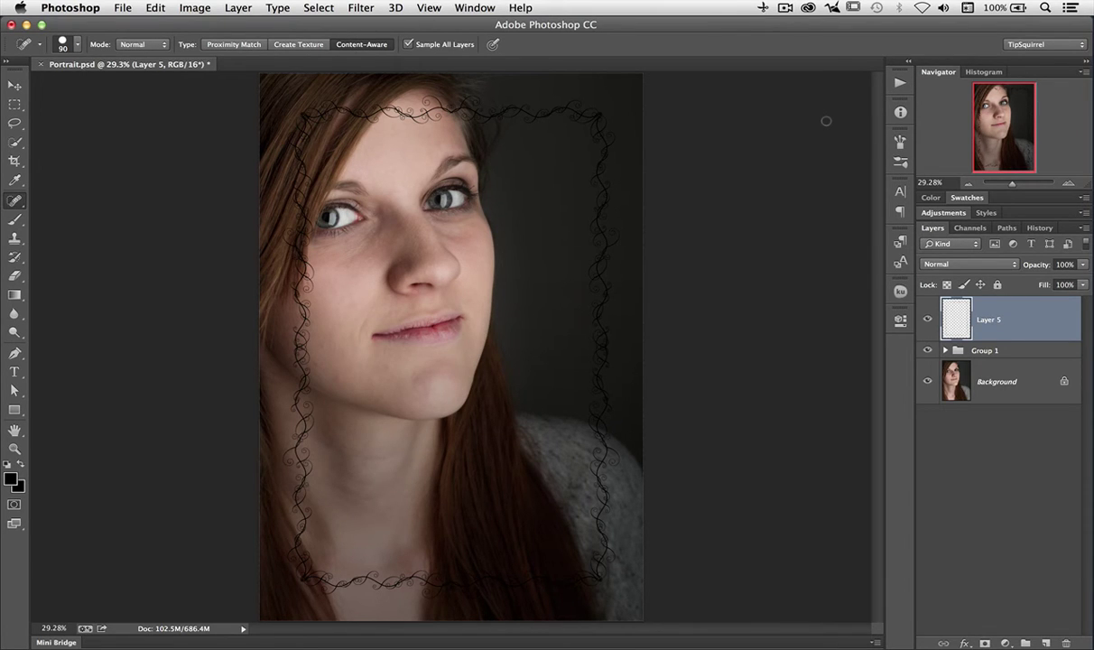
Replace the frame layer with a new empty layer and start a Picture Frame pattern fill on it
drag(1029, 320, 1062, 642)
key(super+z)
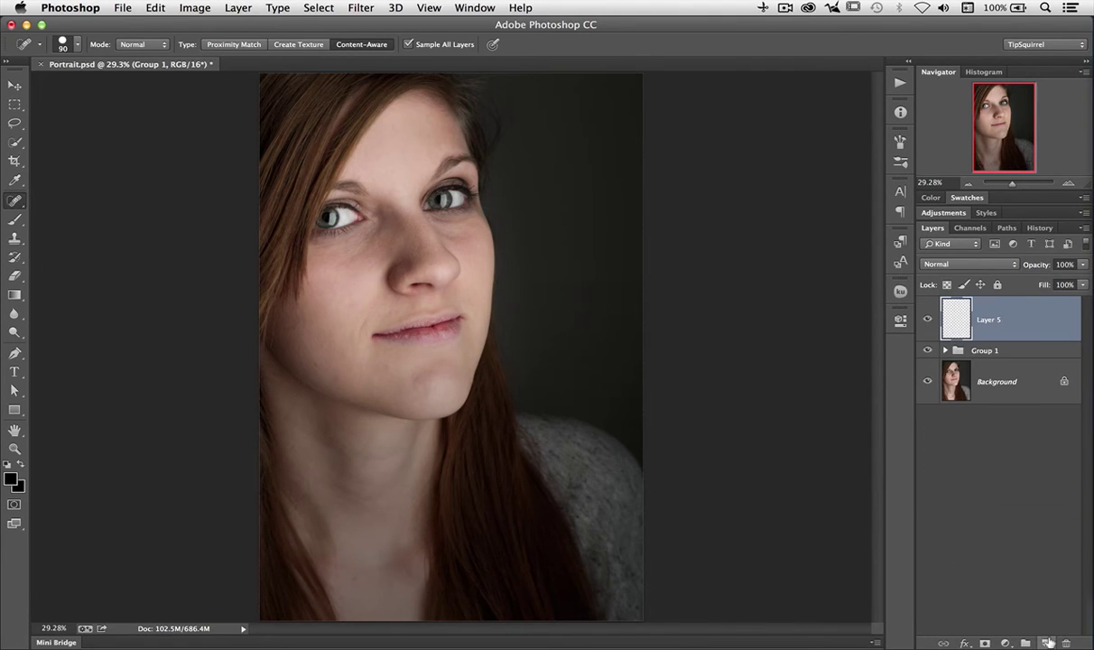
click(155, 7)
click(186, 226)
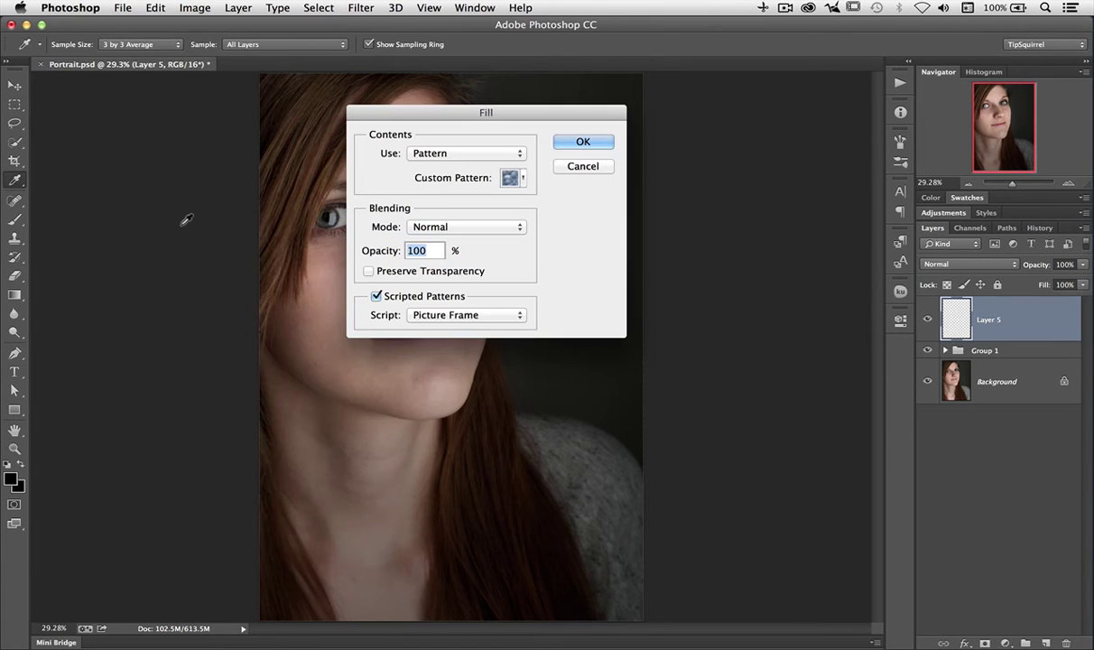
click(583, 142)
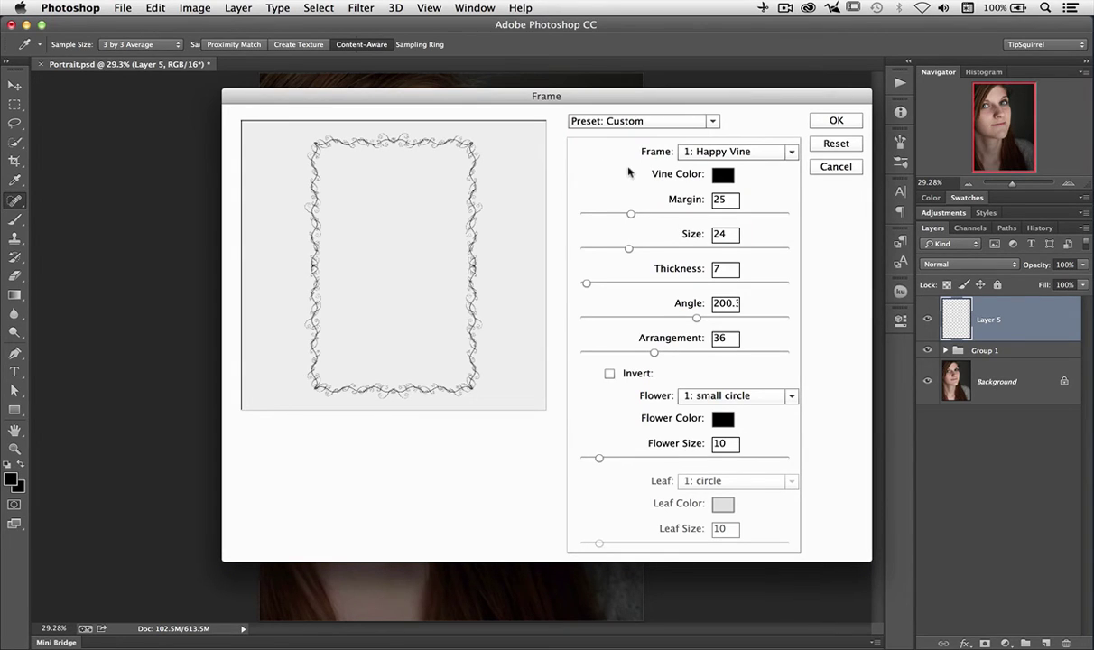
Set the vine color to green with hue 139 and brightness 62%
click(726, 176)
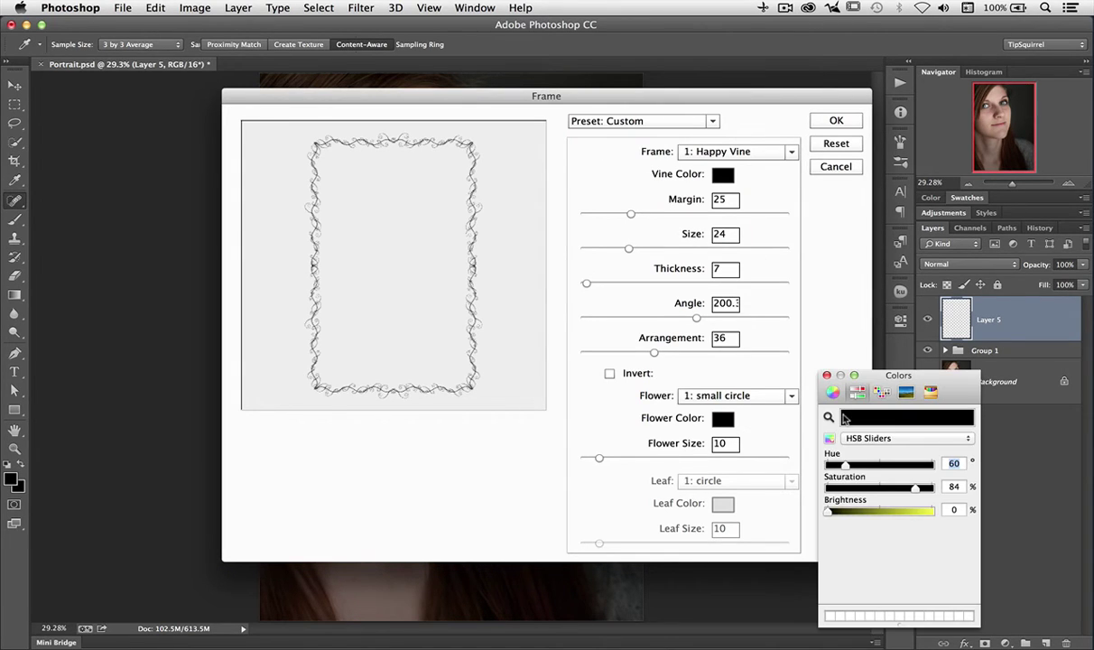
click(874, 512)
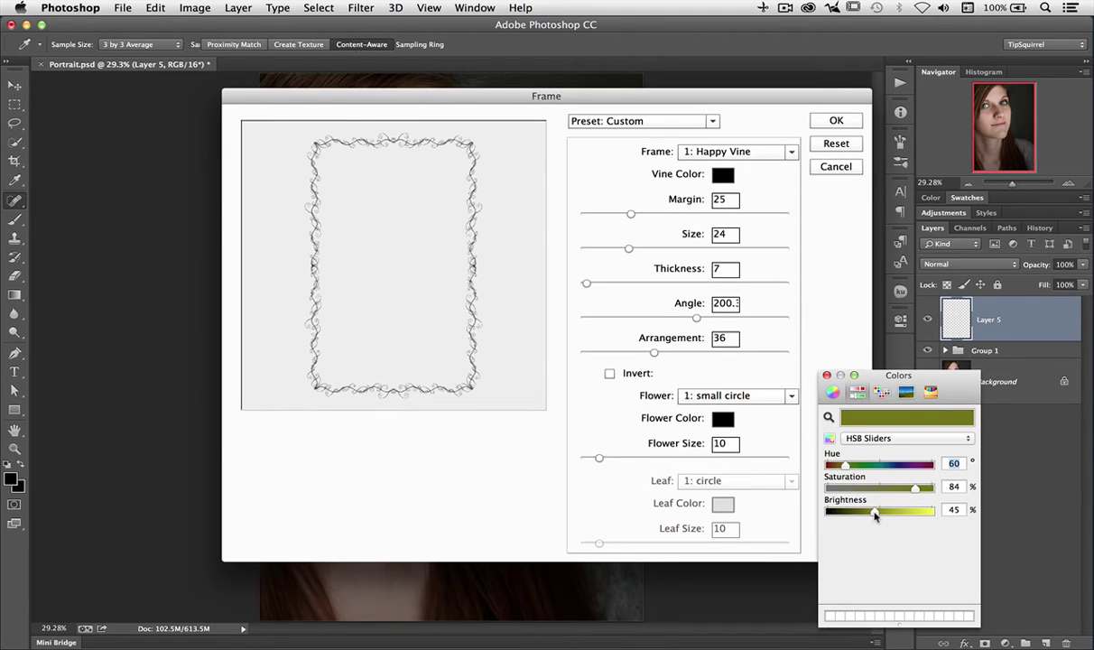
click(867, 464)
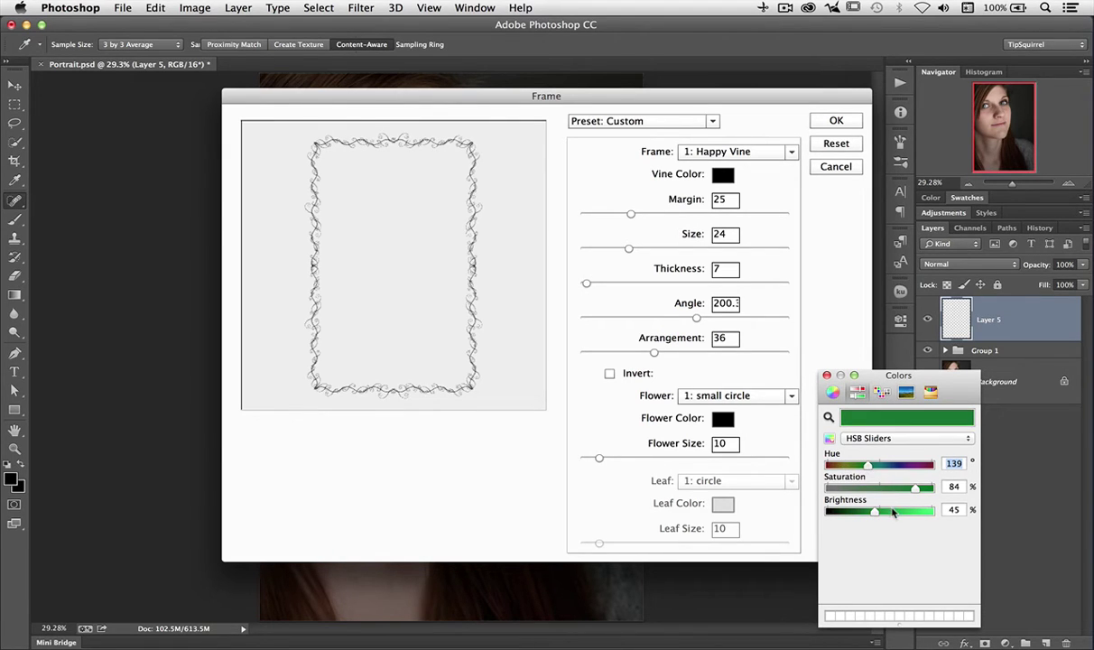
click(892, 511)
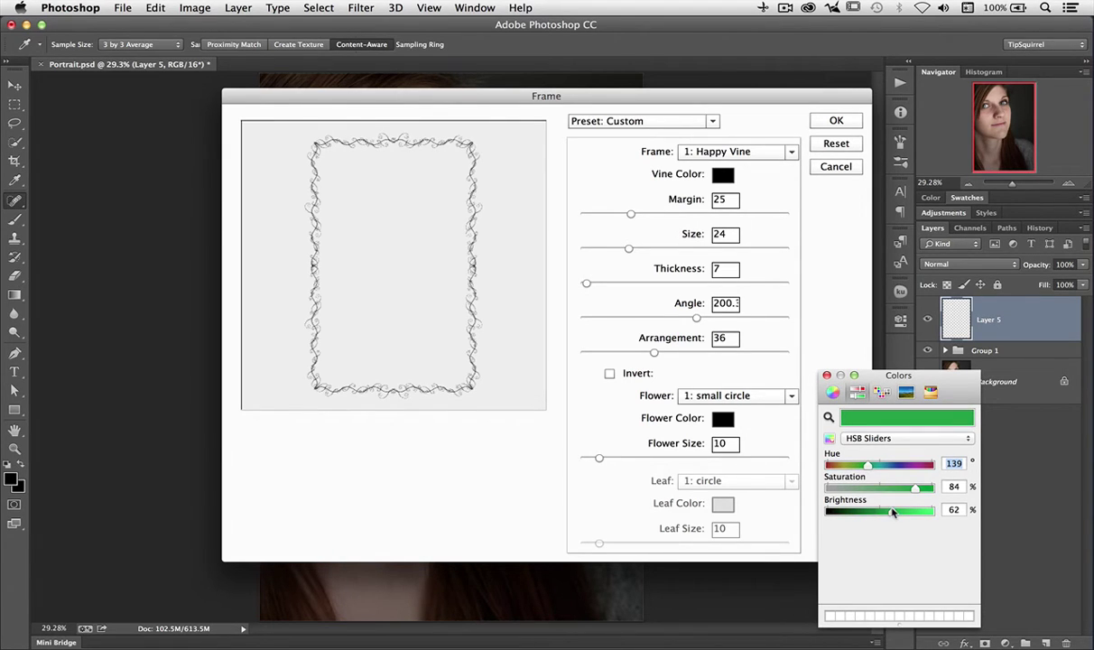
click(826, 375)
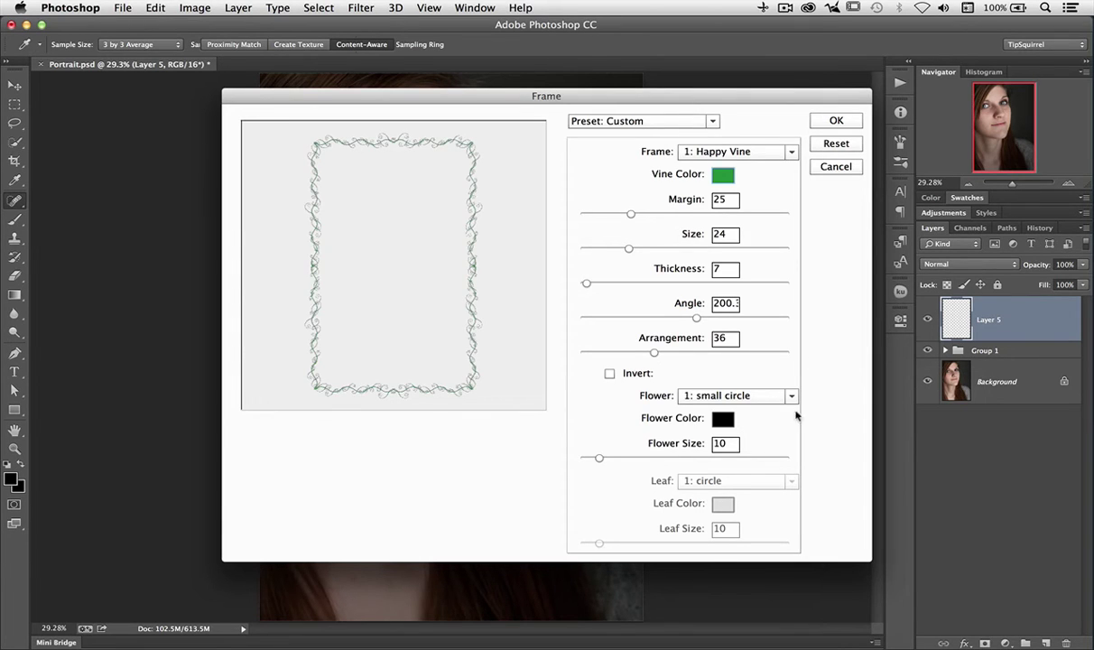
Set the flower color to dark red with hue 11 and brightness 58%
click(722, 418)
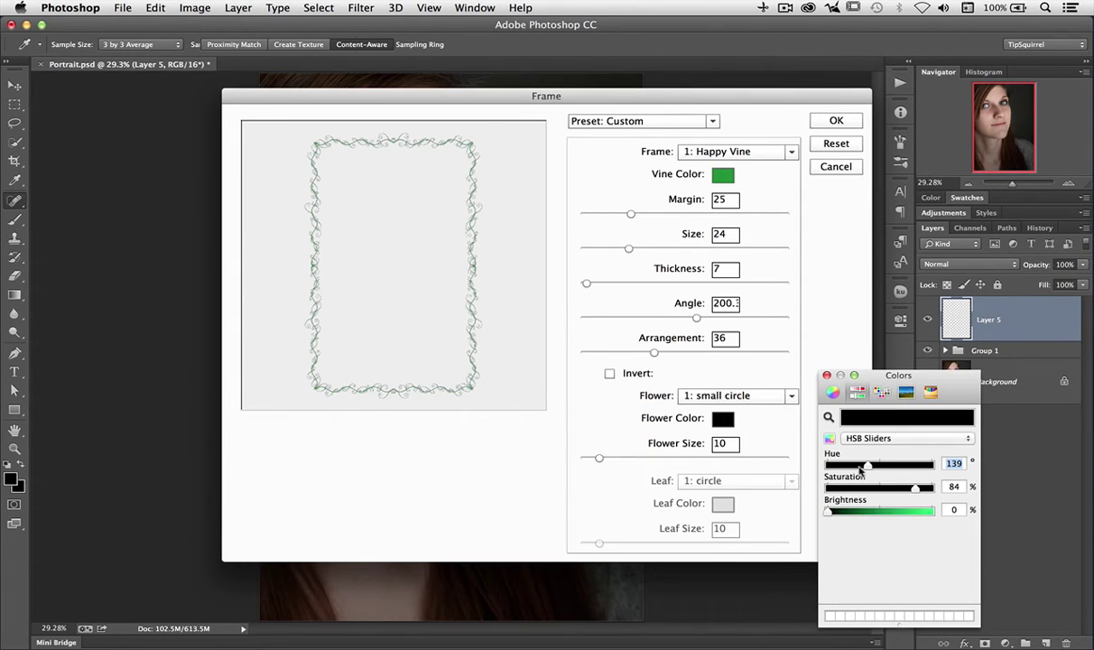
click(888, 511)
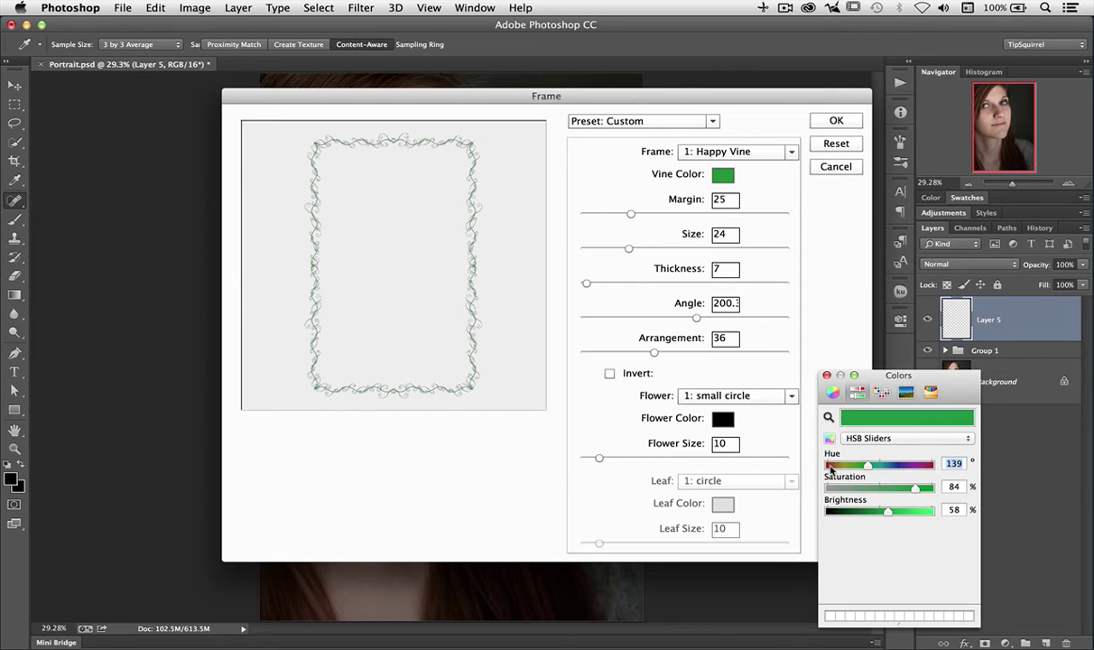
click(831, 464)
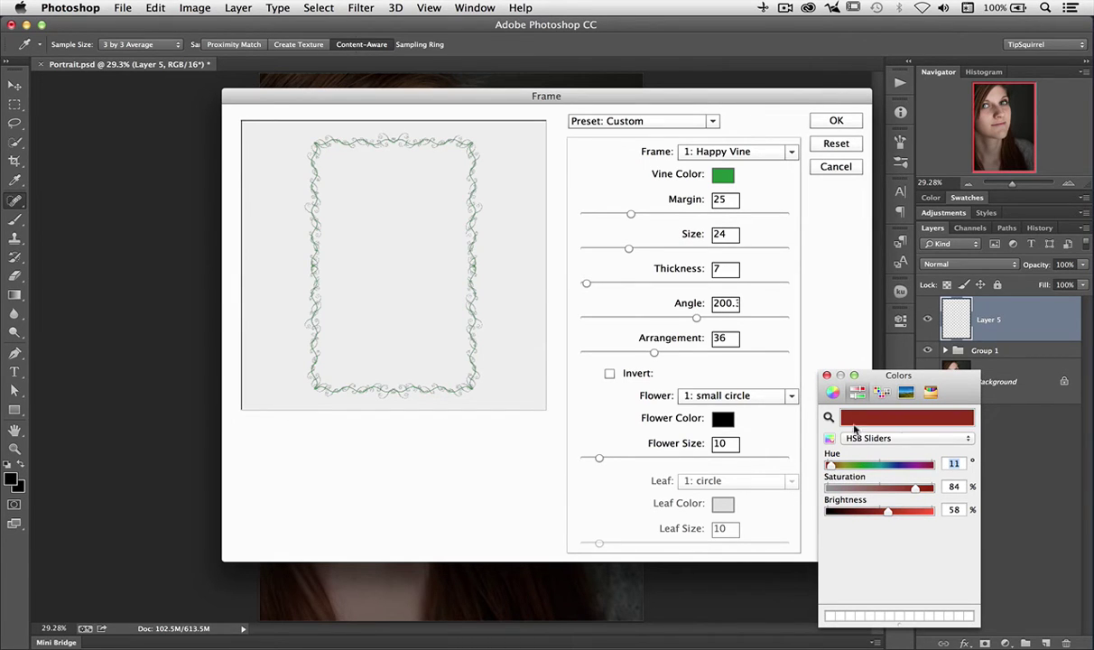
click(774, 348)
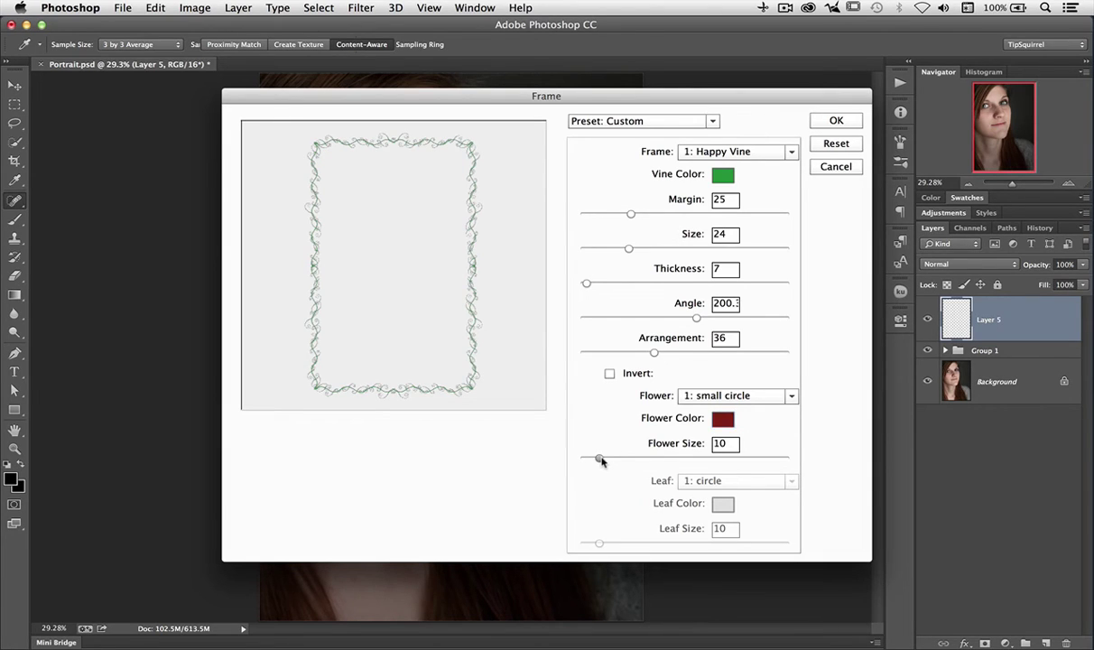
Set the flower type to 9: rose with a flower size of 22, and apply the frame to the layer
drag(600, 460, 656, 462)
click(789, 398)
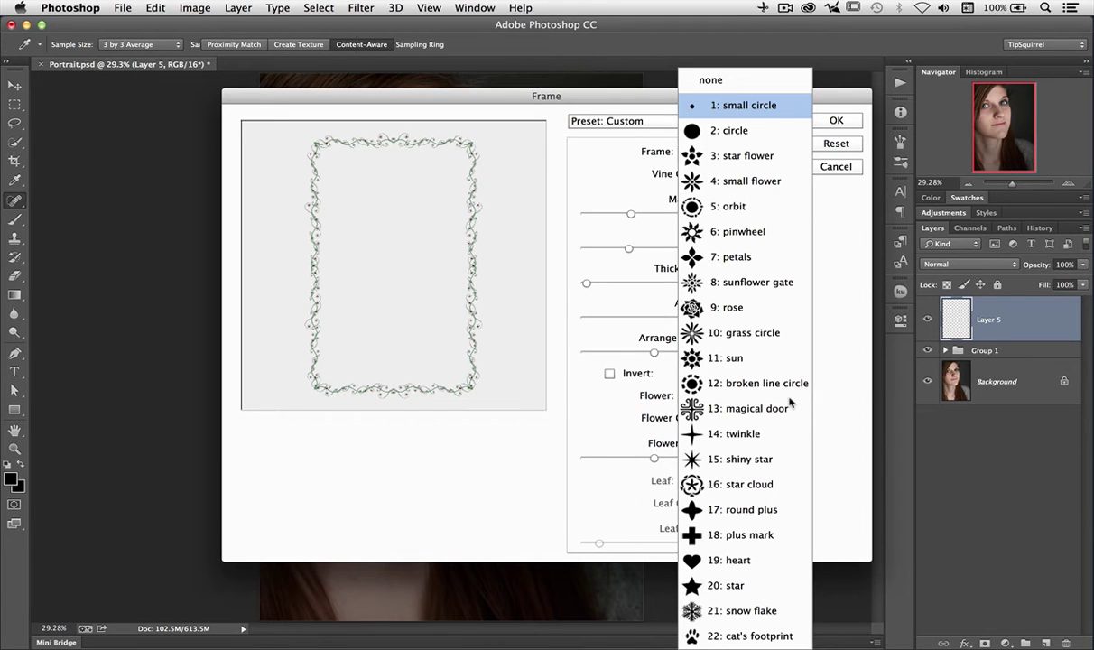
click(738, 308)
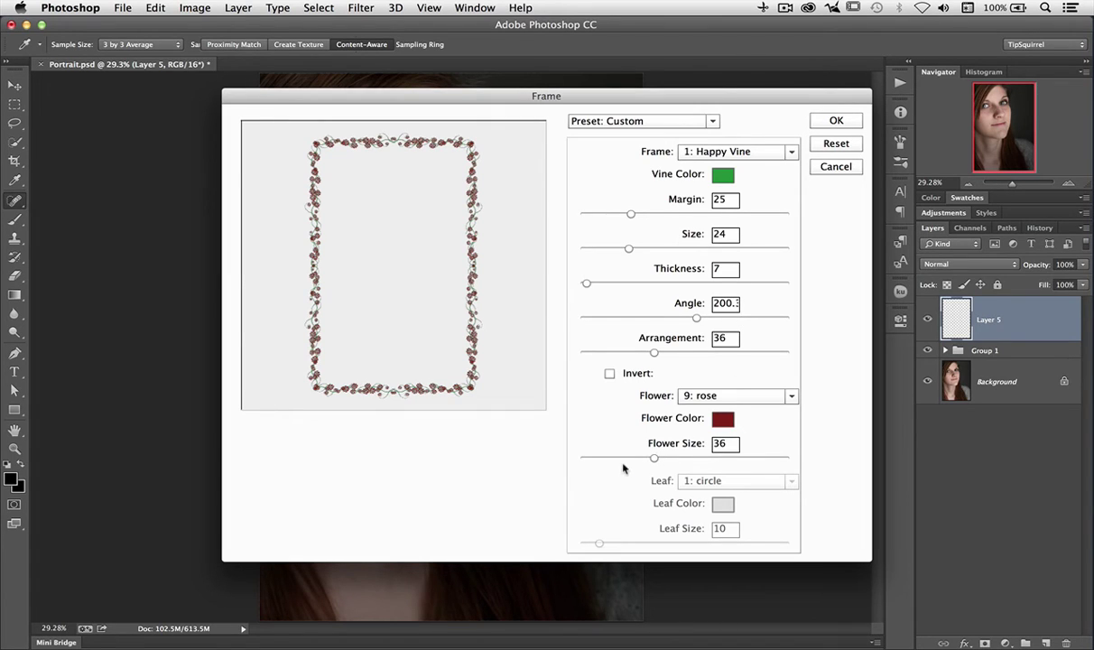
drag(626, 461, 623, 461)
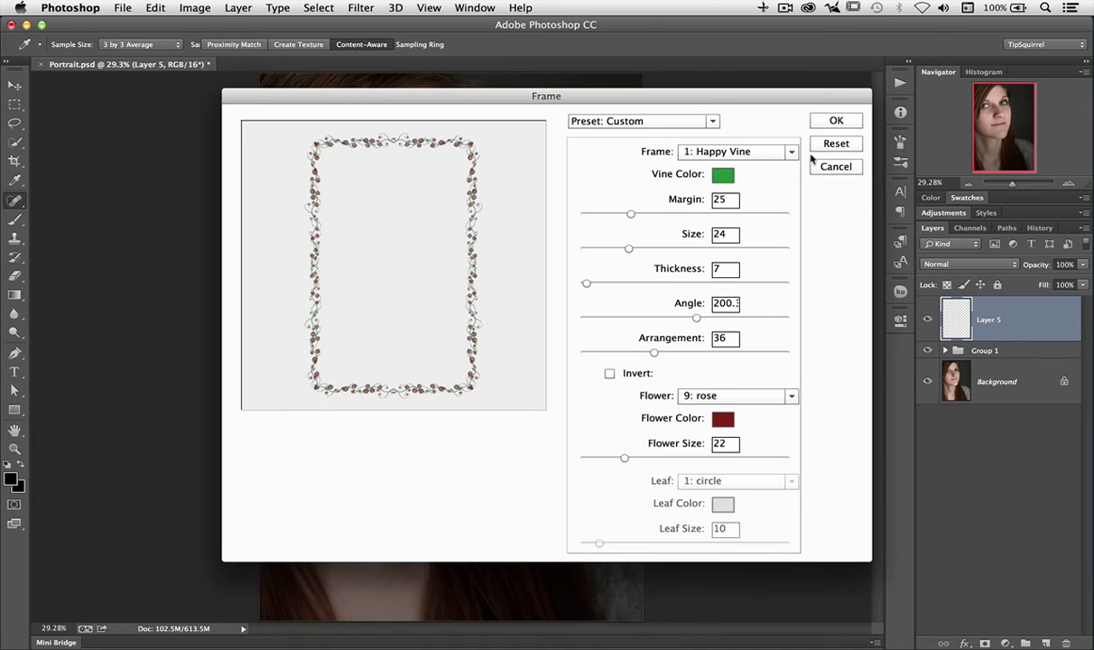
click(829, 120)
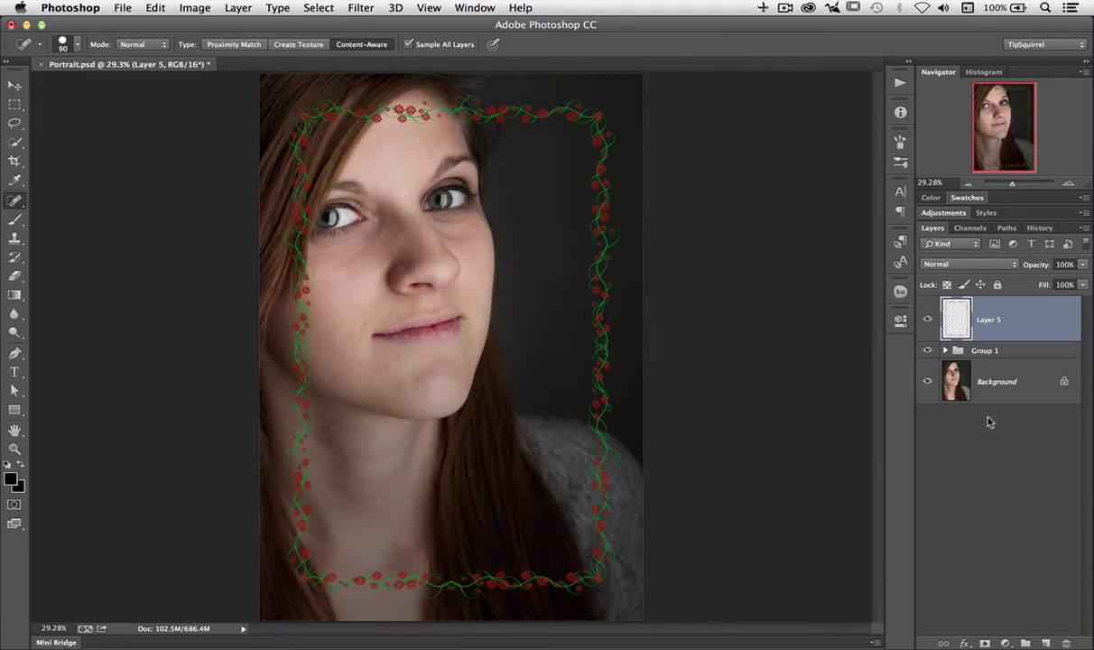
Hide the vine frame layer, add a new empty layer above it, and start a scripted Picture Frame pattern fill on it
click(927, 319)
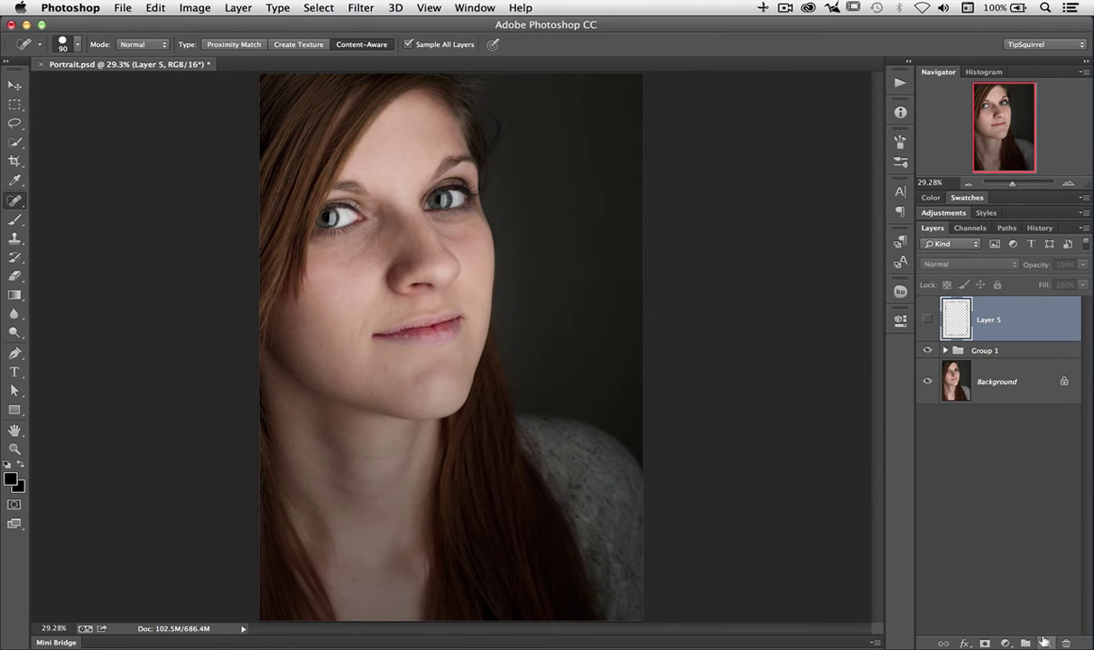
click(1045, 642)
click(153, 9)
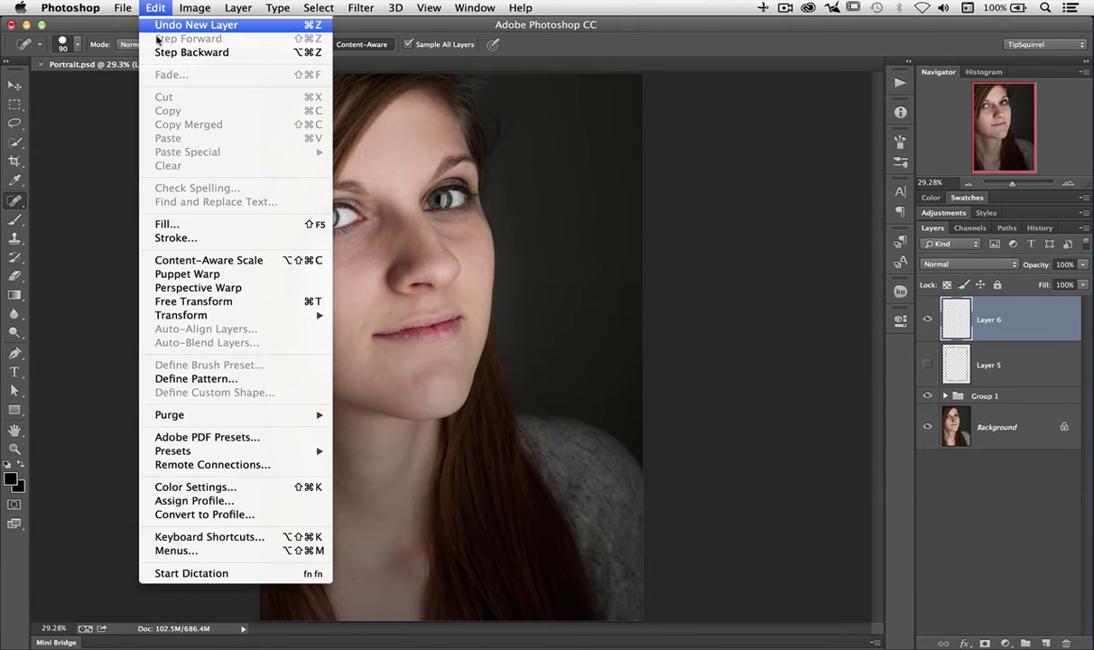
click(167, 224)
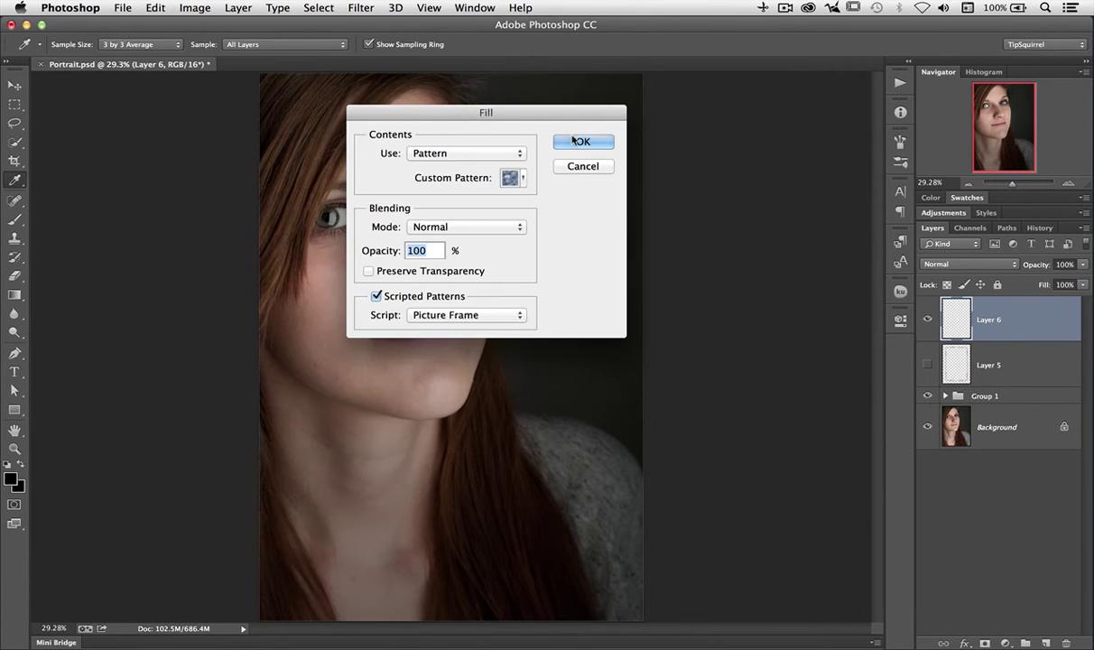
click(578, 141)
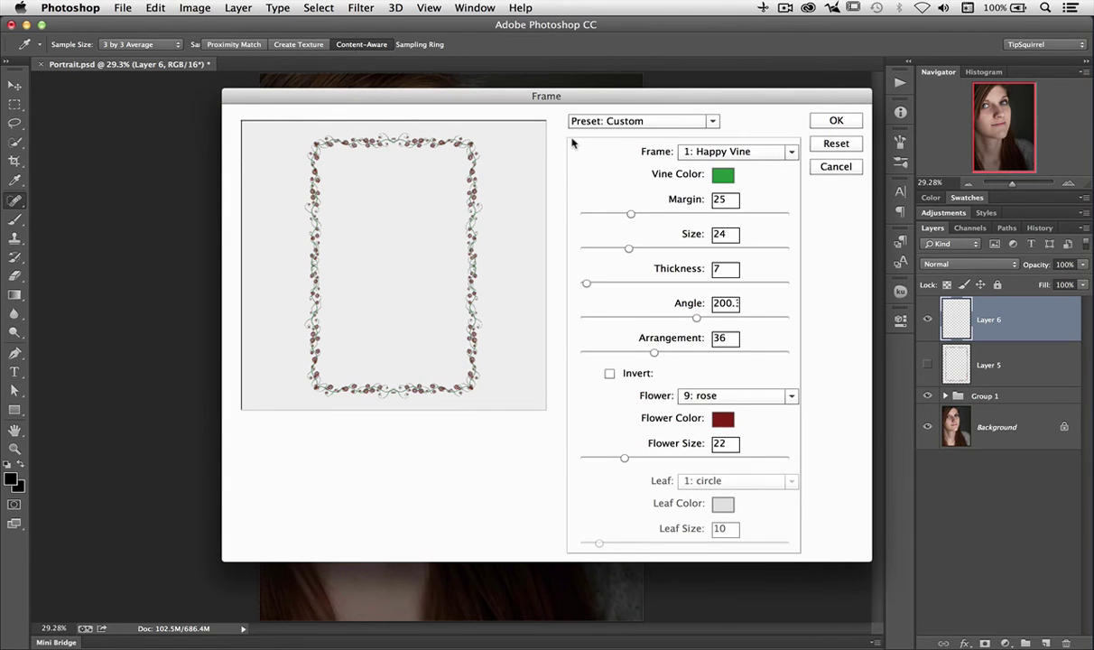
Choose 37: Double Line Box as the frame type
click(792, 154)
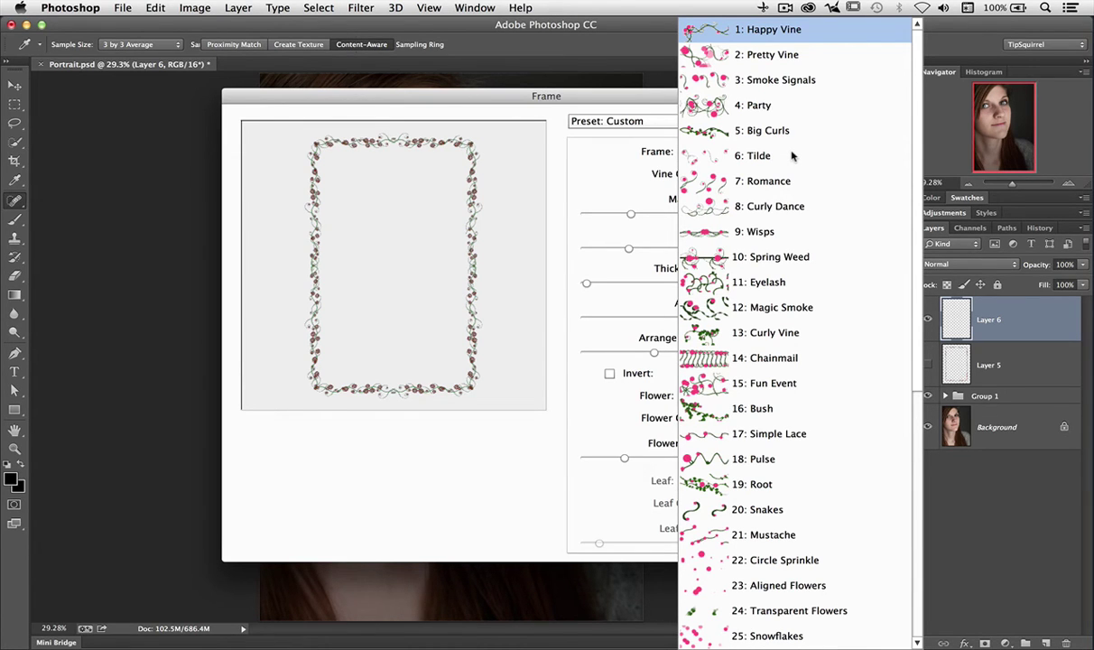
scroll(791, 380, down, 10)
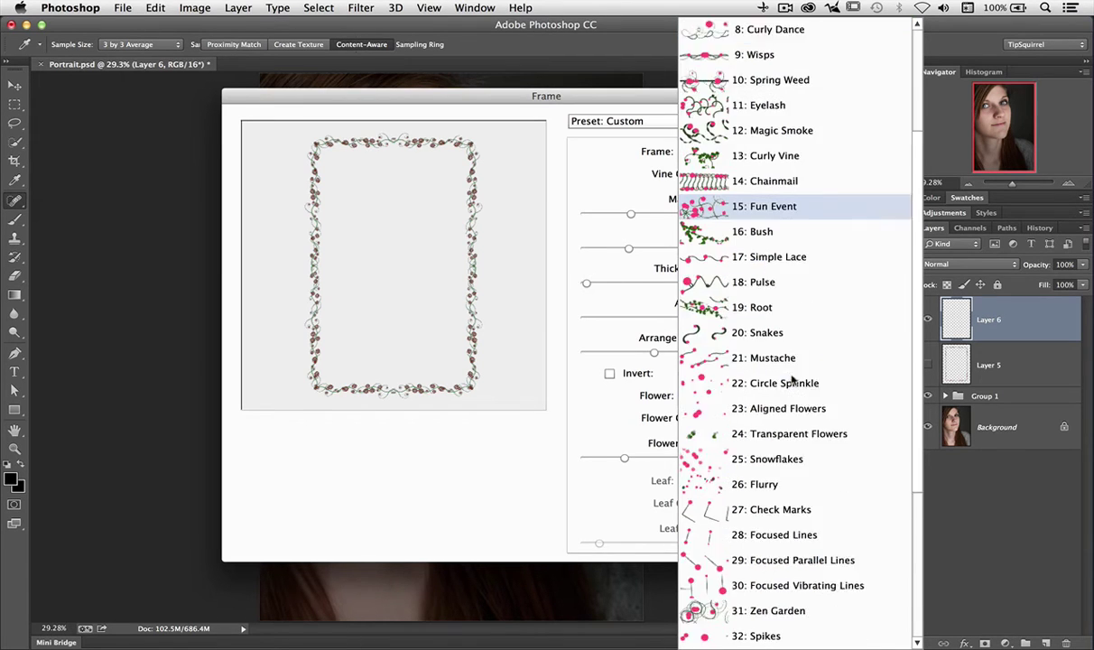
scroll(792, 380, down, 1)
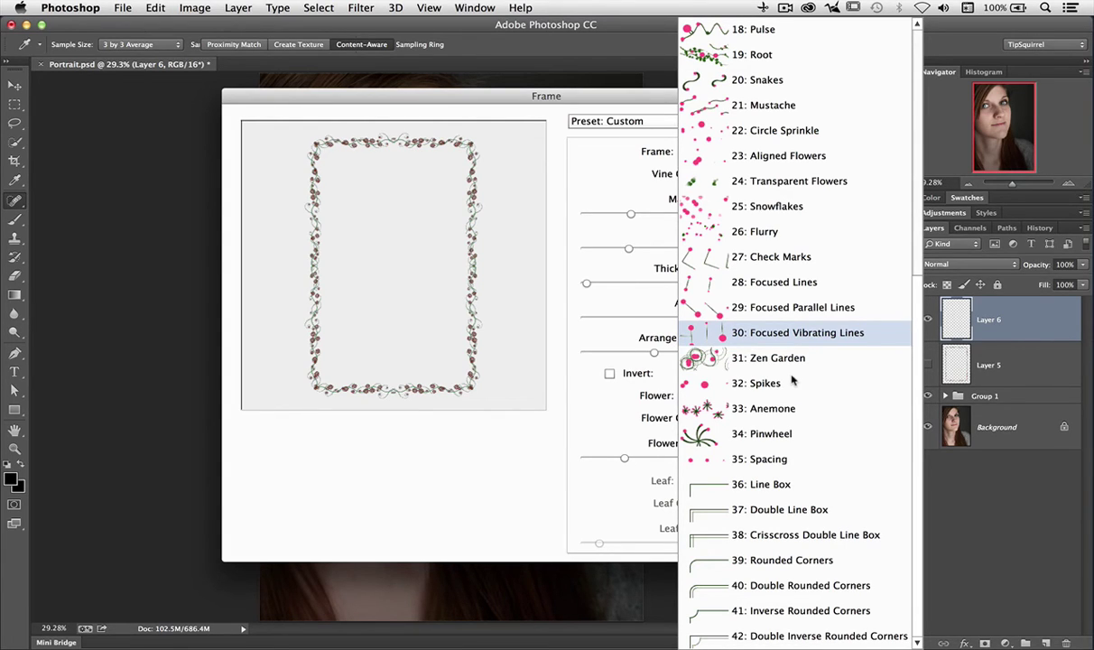
click(794, 509)
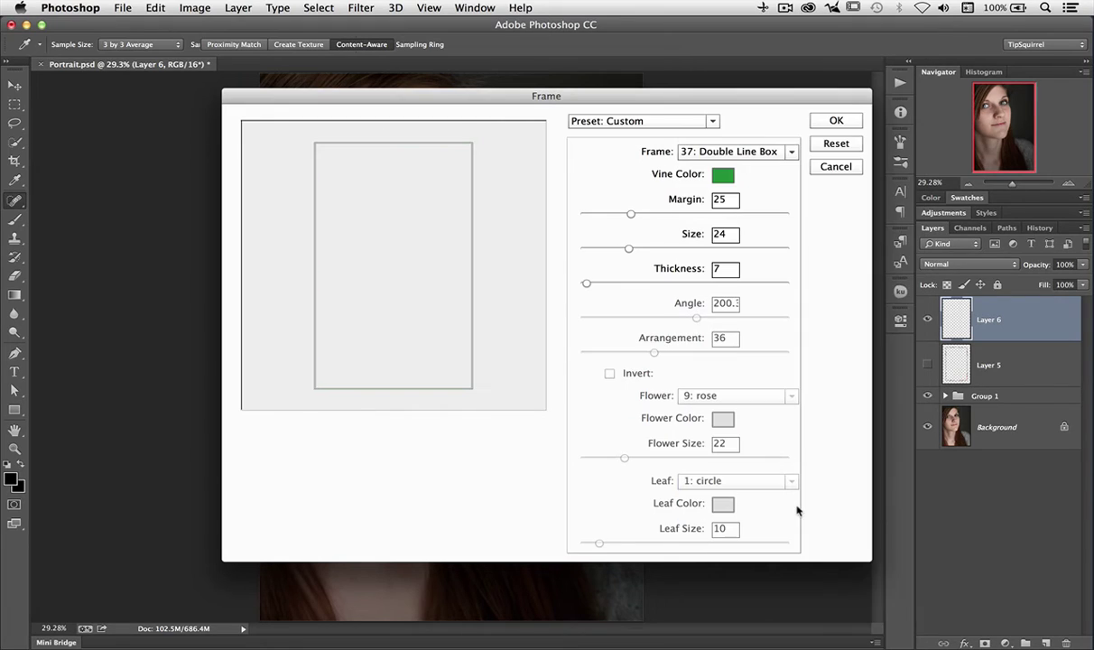
Set the double line frame's vine color to white, with saturation 0% and brightness 100%
click(722, 174)
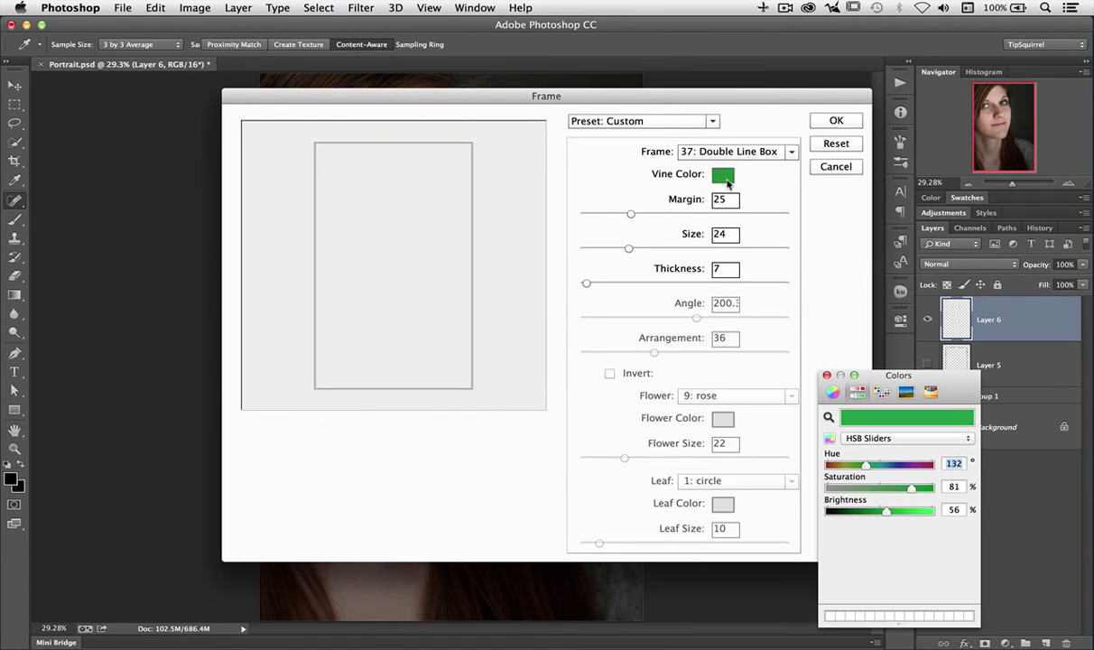
click(846, 488)
click(852, 616)
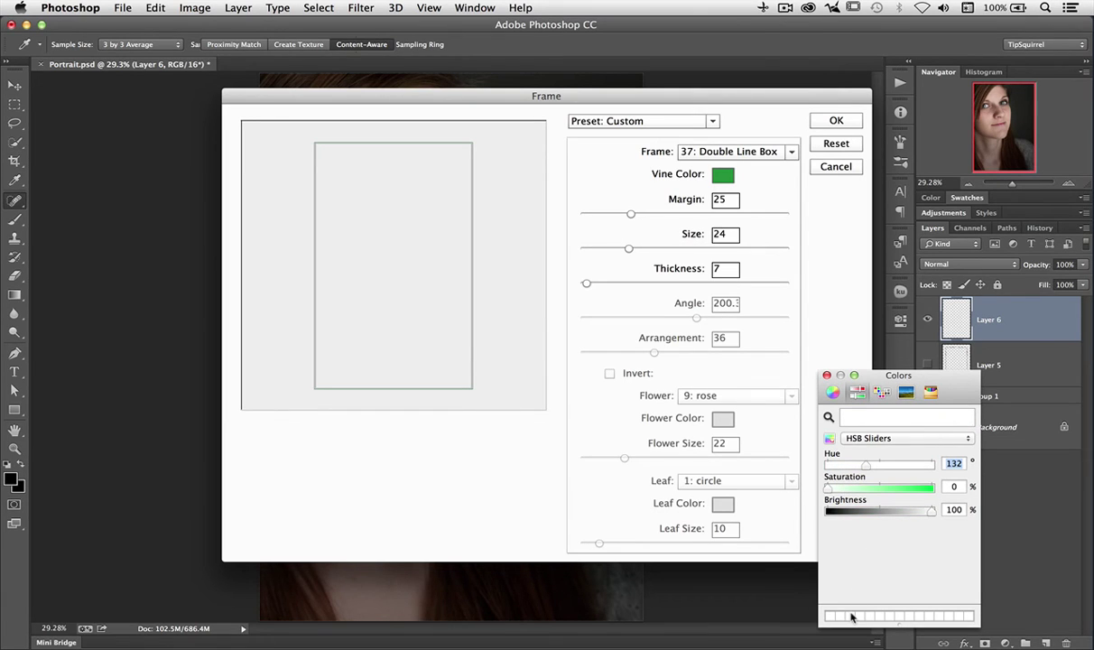
click(826, 376)
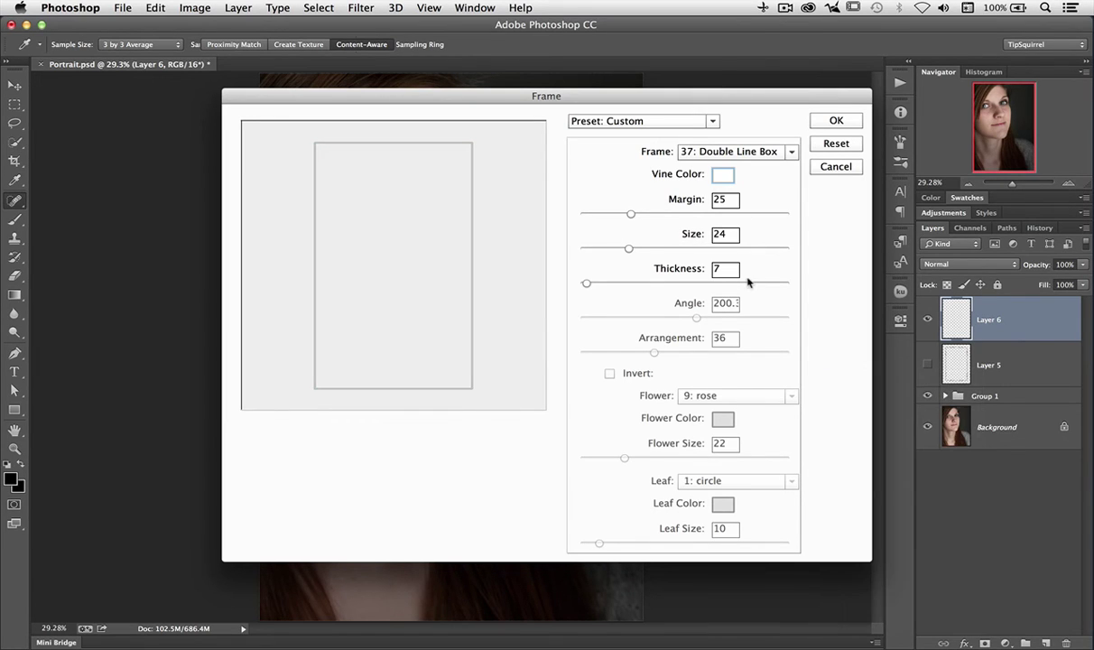
Set the double line frame's size to 37 and its margin to 6, and apply the frame to the layer
drag(629, 214, 656, 247)
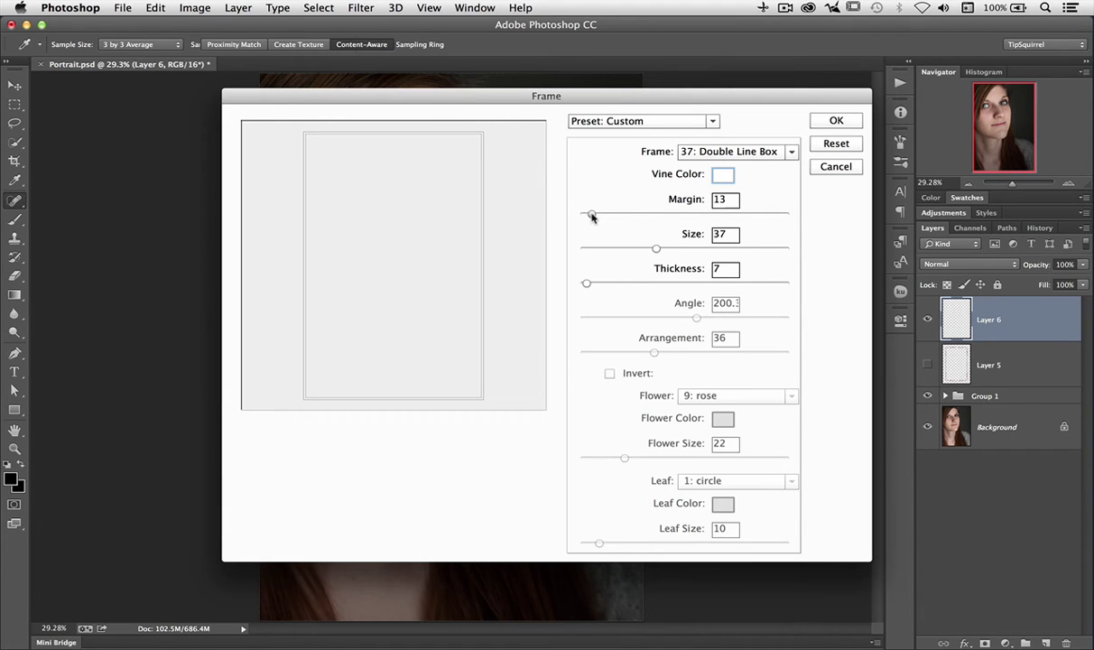
drag(603, 214, 590, 214)
click(819, 127)
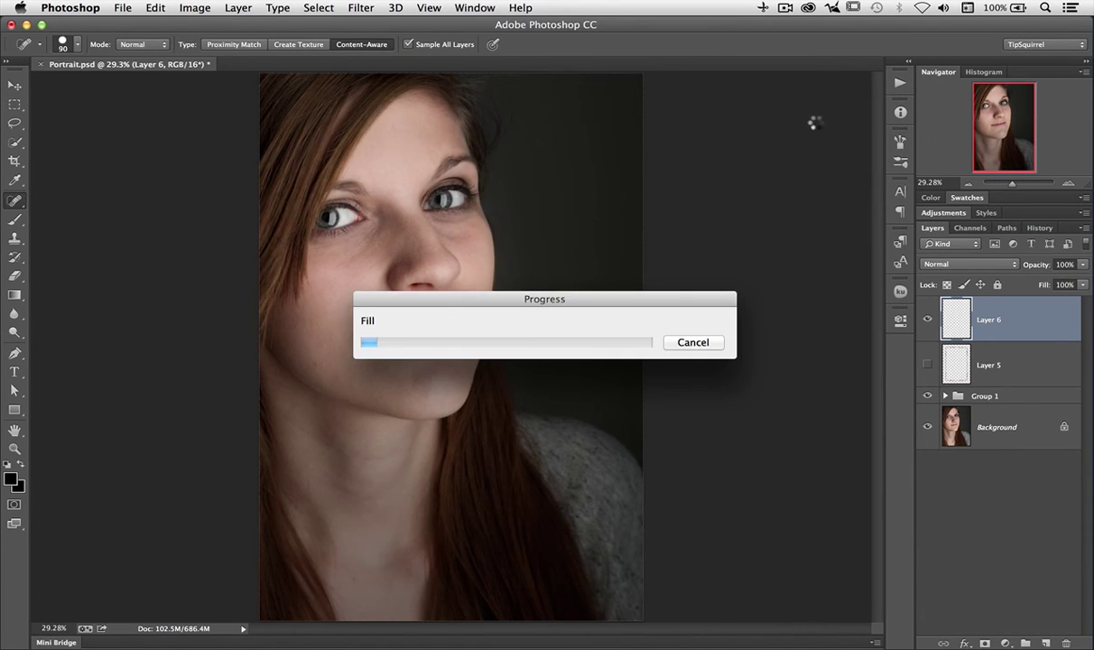
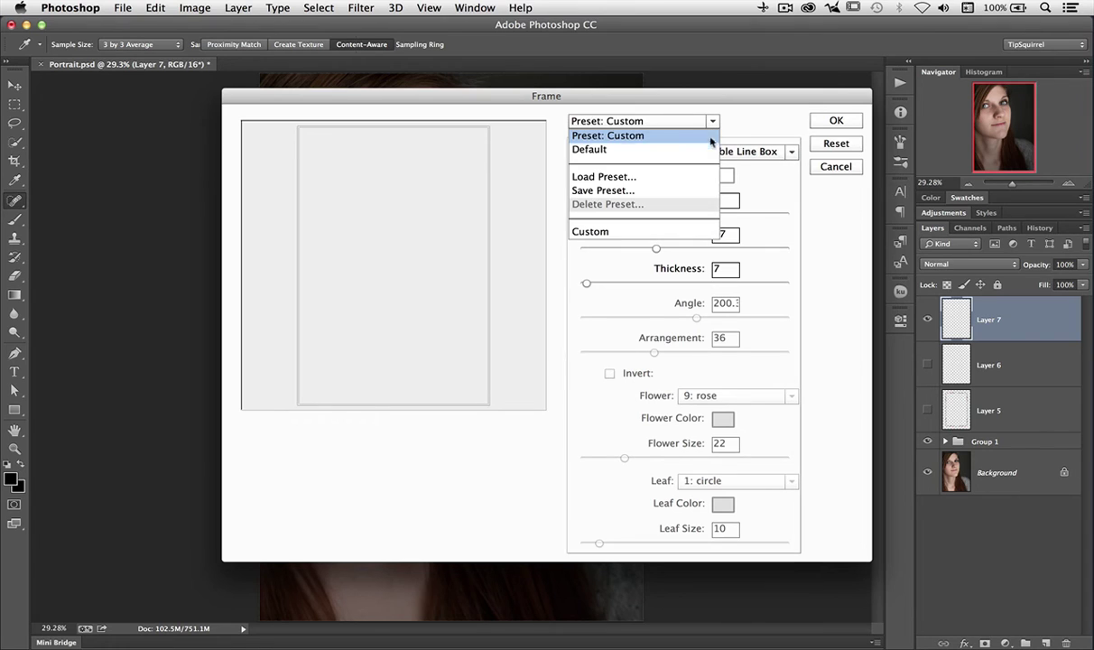
Restore the Default frame preset for the fill on Layer 7 and choose 19: Root as the frame type
click(695, 150)
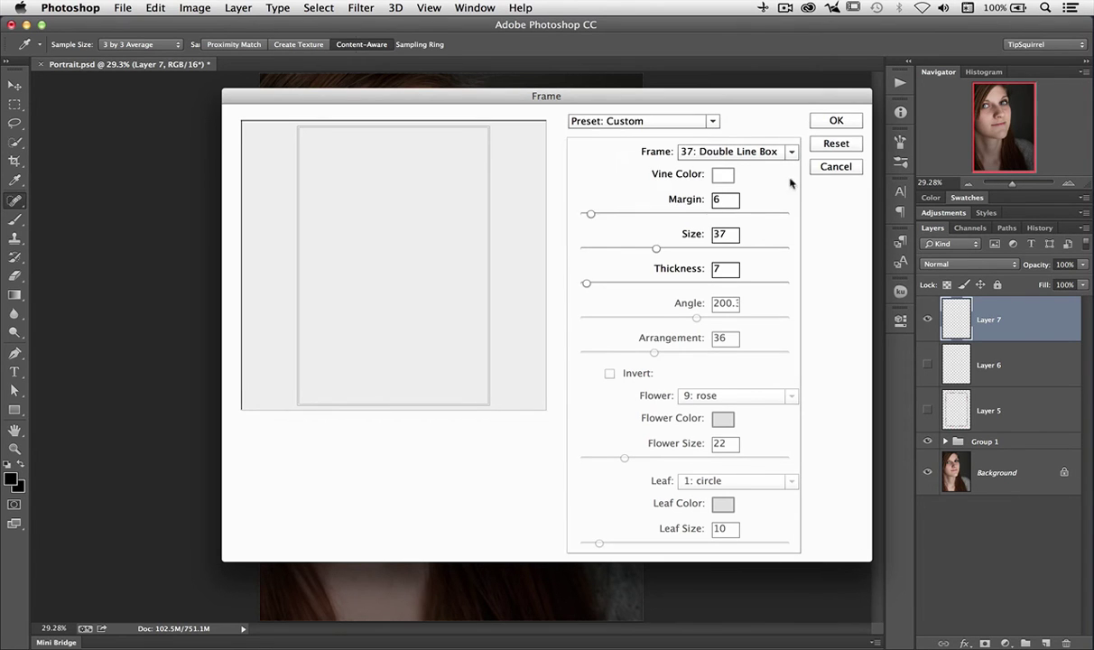
click(787, 154)
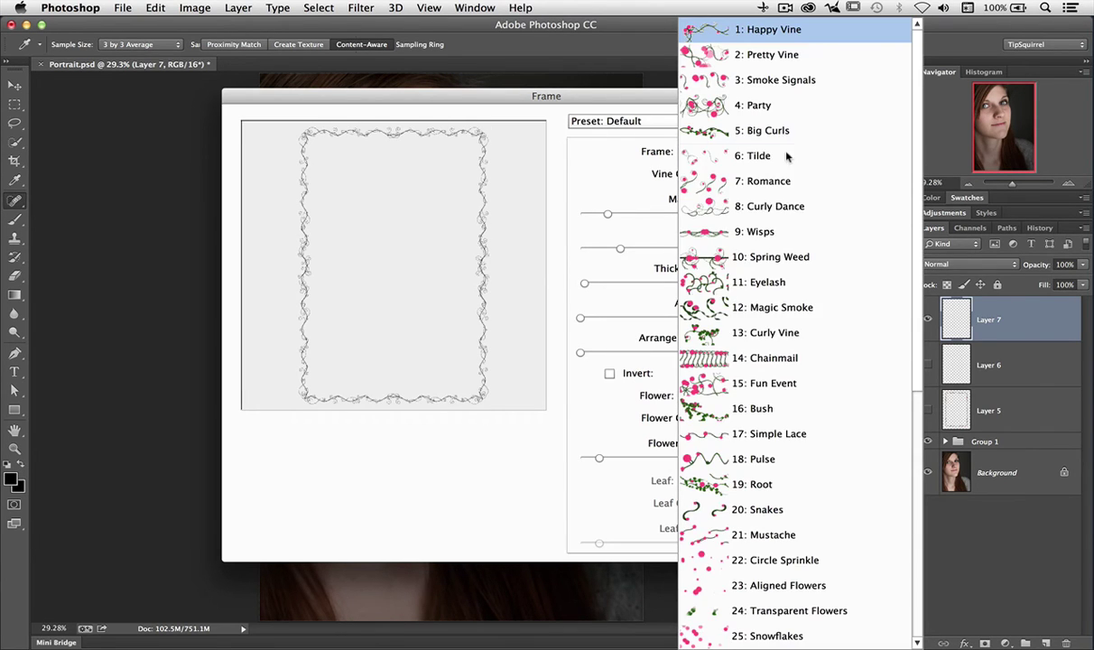
scroll(787, 334, down, 4)
scroll(785, 334, up, 3)
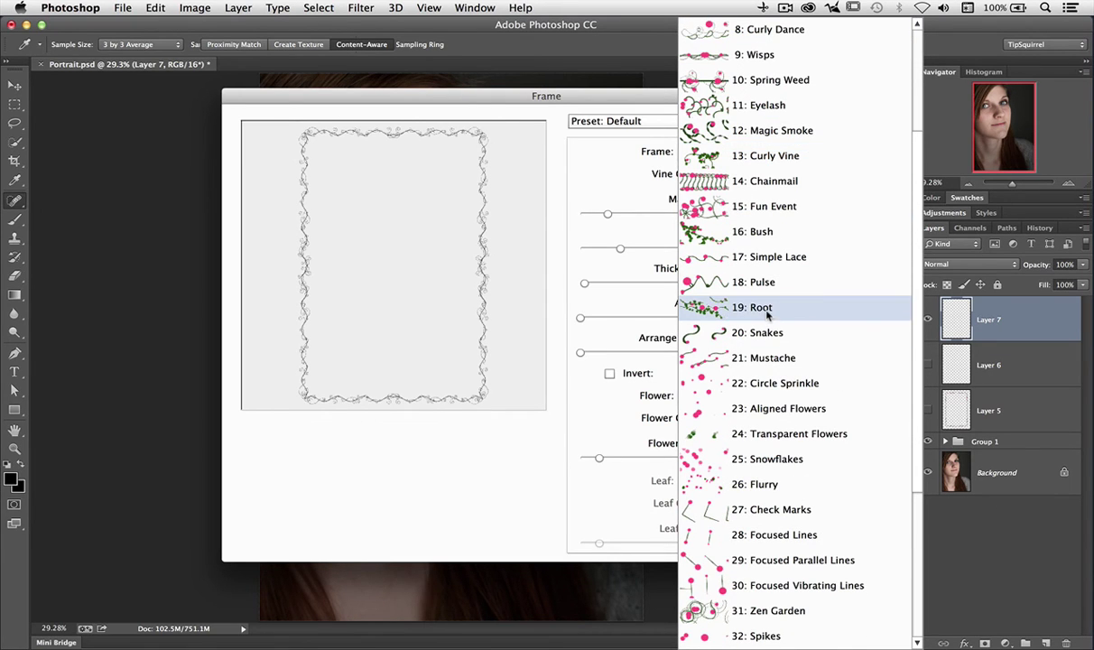
click(767, 313)
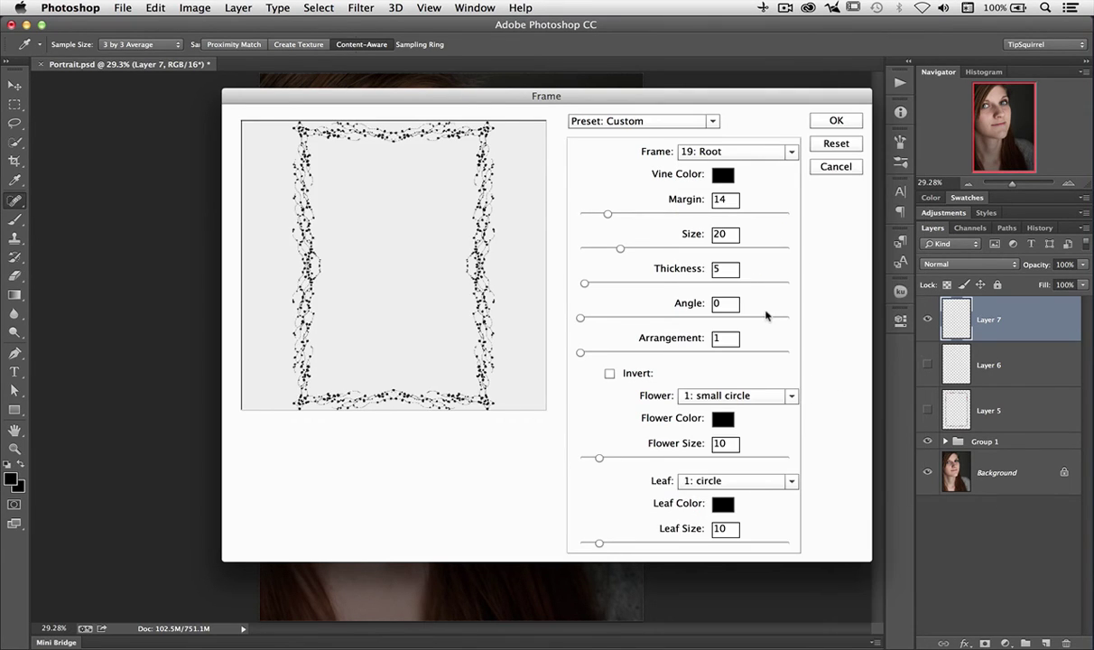
Set the leaf type to 5: drop 2 and the leaf color to yellow with hue 62, saturation 58% and brightness 92%
click(741, 481)
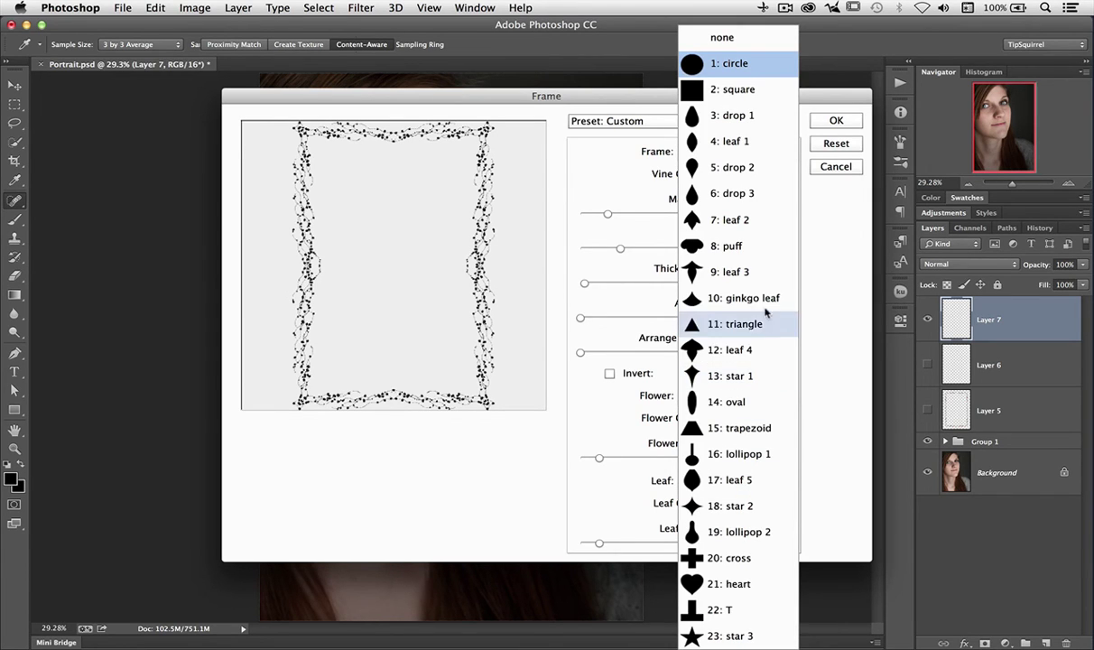
click(761, 169)
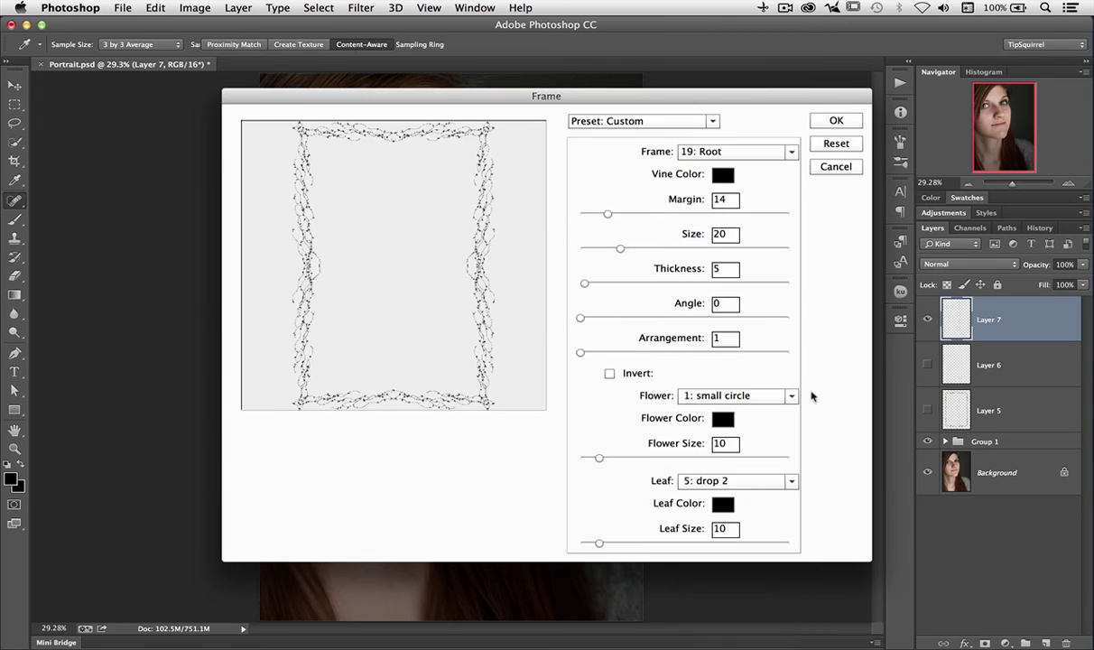
click(722, 503)
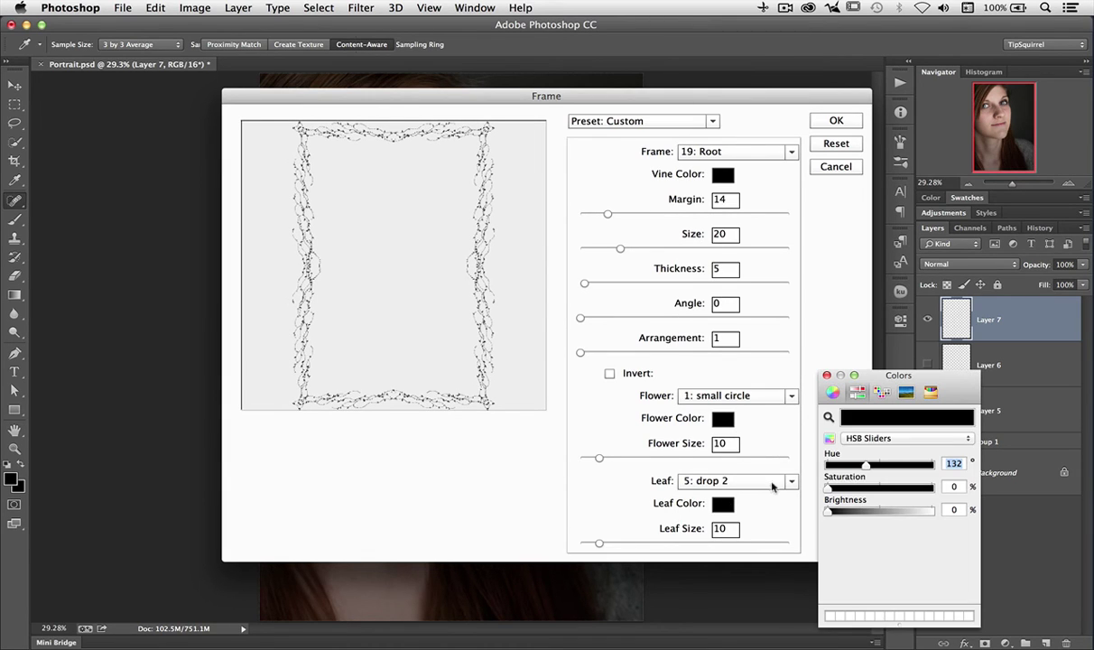
drag(829, 488, 888, 487)
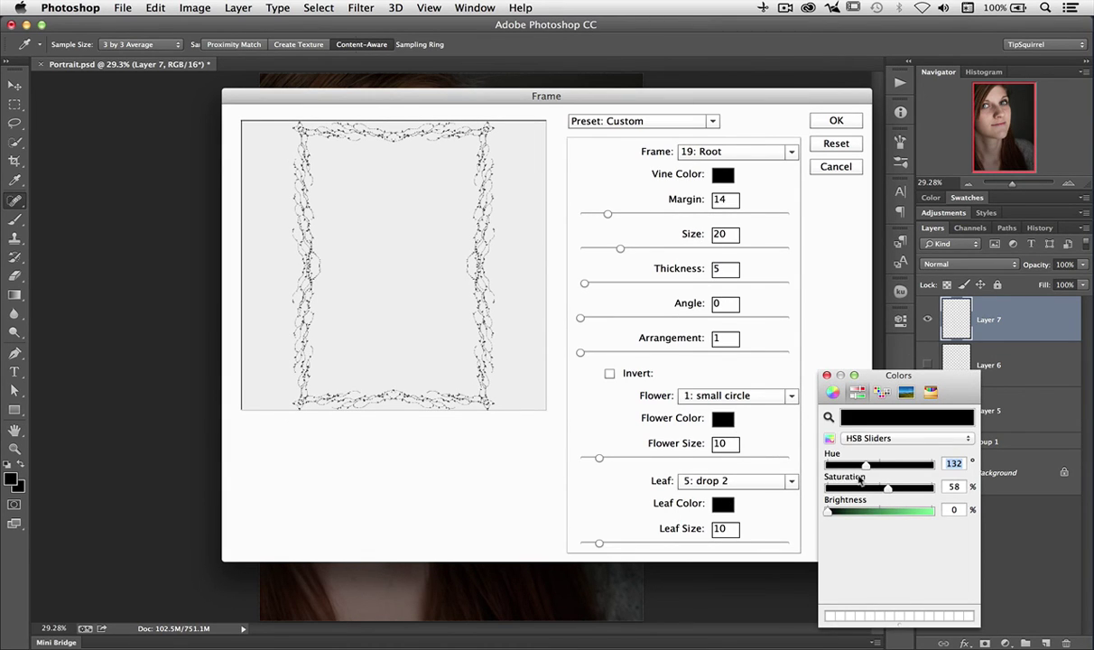
drag(829, 511, 924, 511)
click(845, 465)
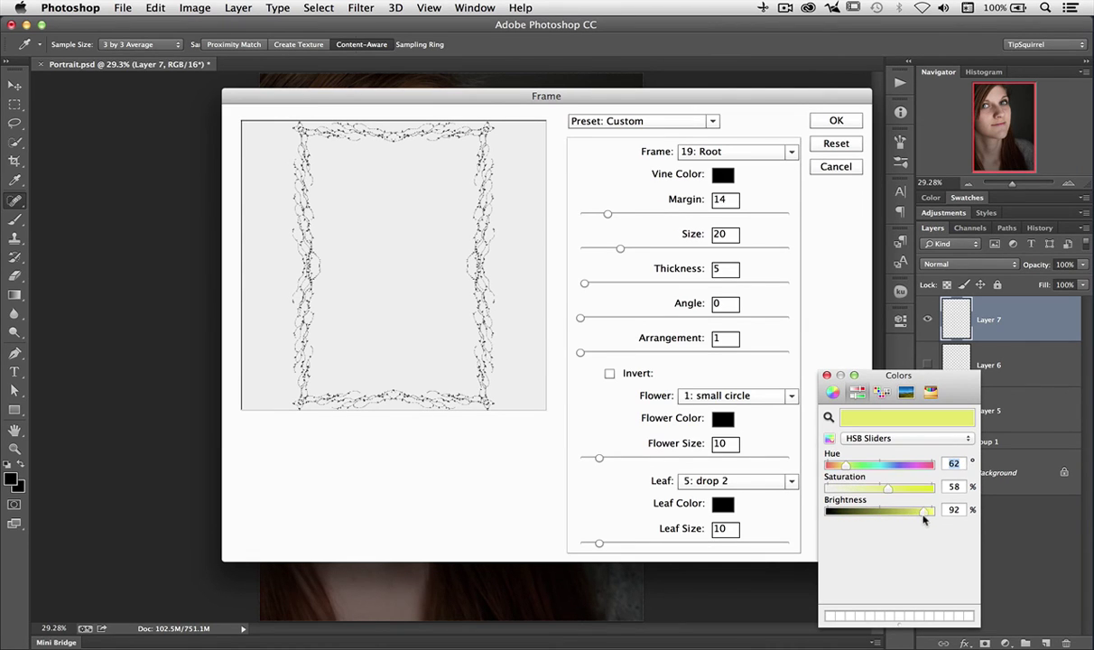
click(826, 374)
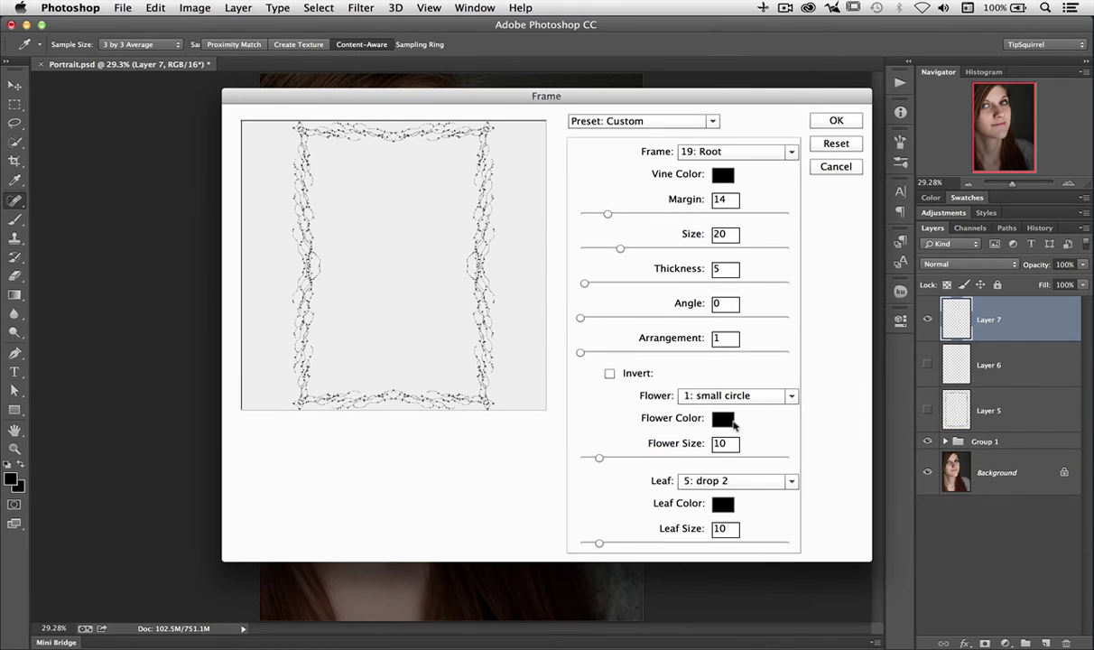
Set the flower color to yellow with hue 62, saturation 58% and brightness 94%
click(726, 420)
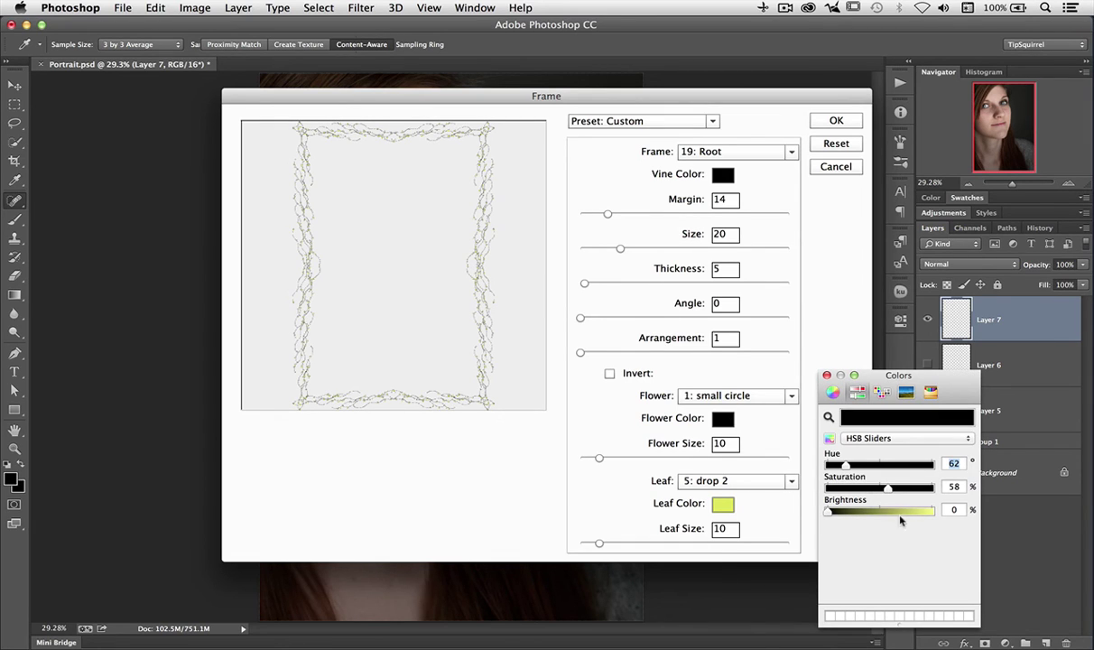
click(927, 511)
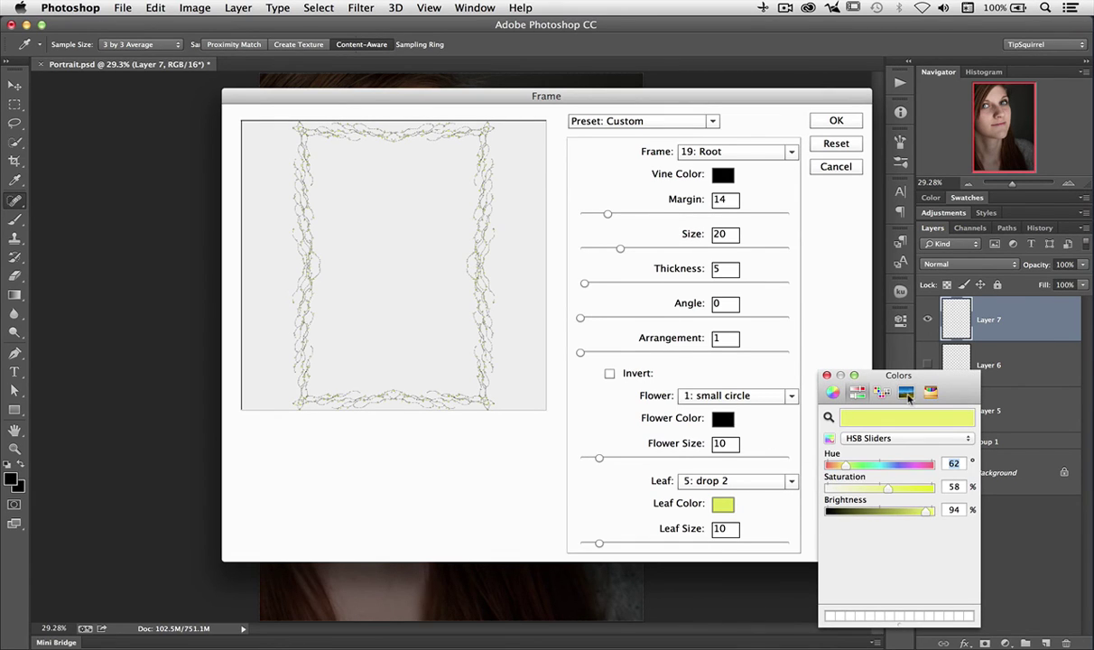
click(826, 374)
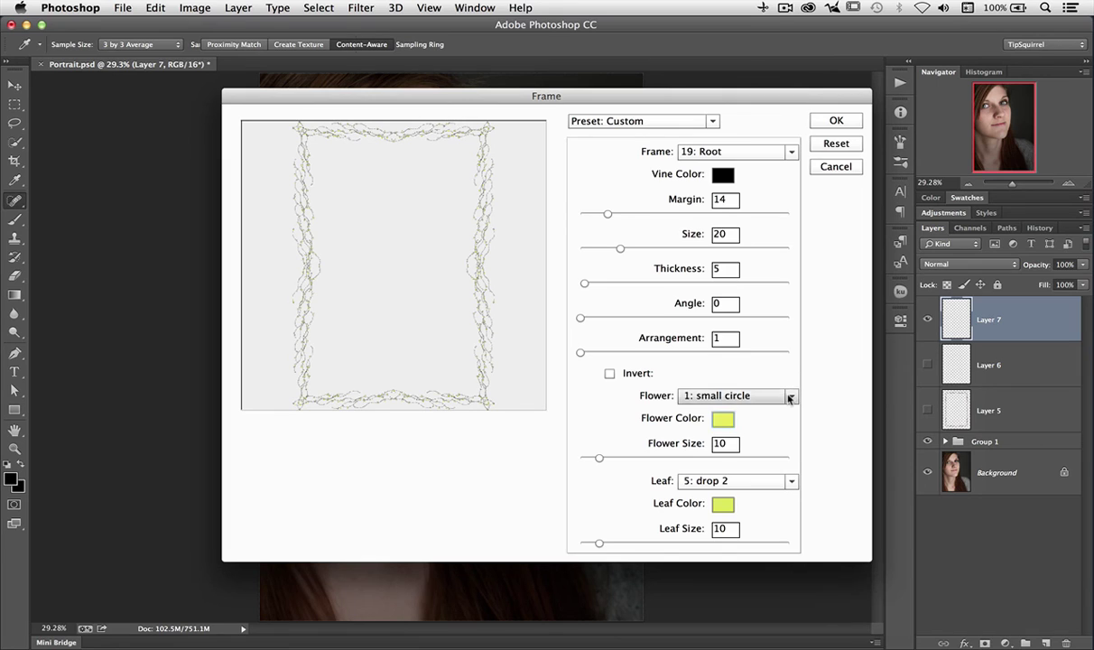
Set the flower type to 11: sun with a flower size of 32, and apply the Root frame to the layer
click(789, 396)
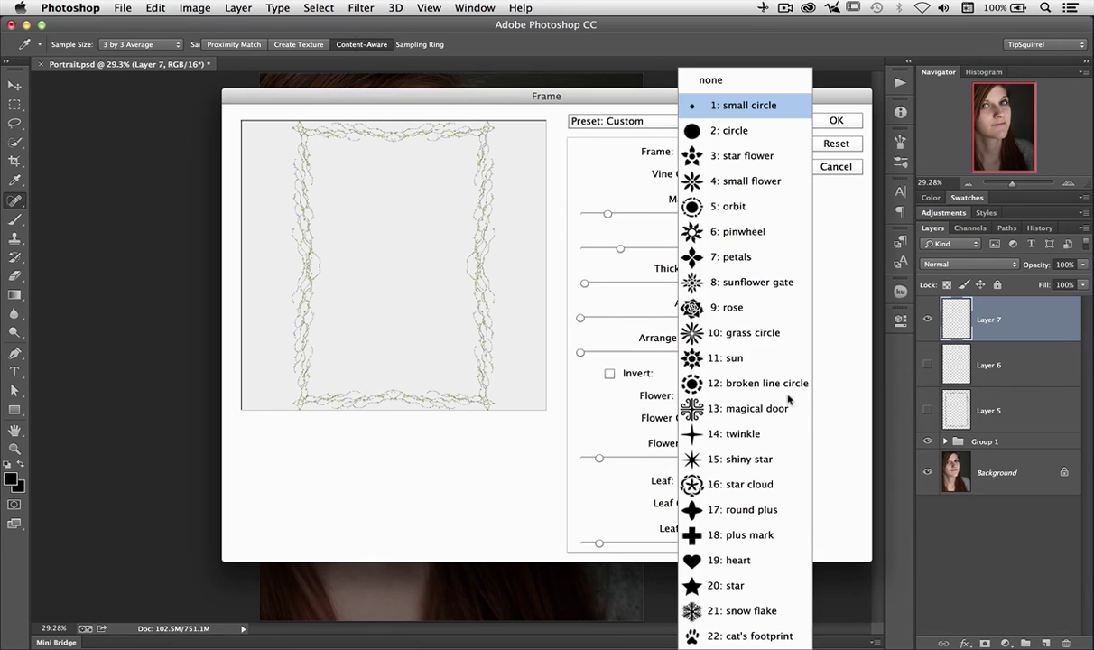
click(726, 357)
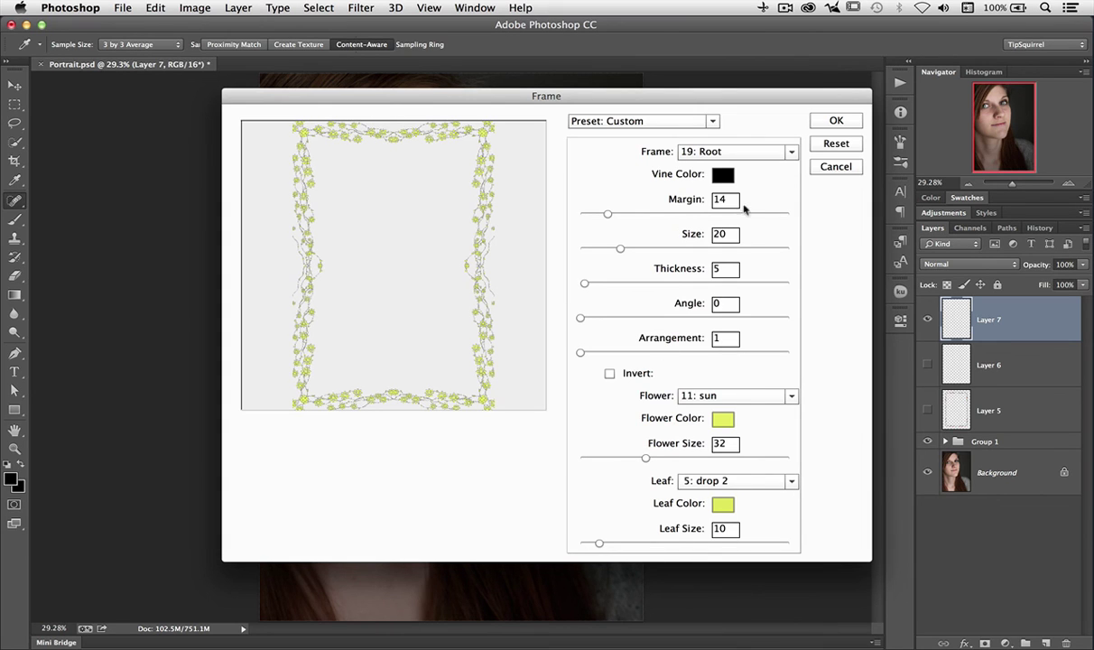
click(827, 120)
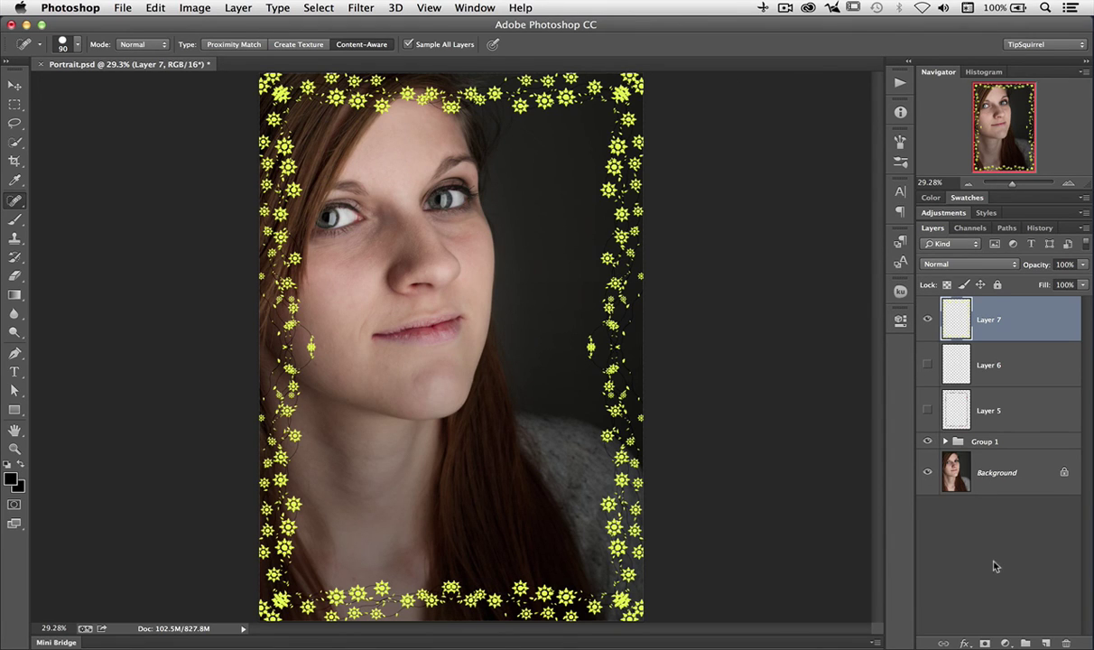
Try the Soft Light blend mode on the sun flower frame layer, and settle on Vivid Light
click(945, 269)
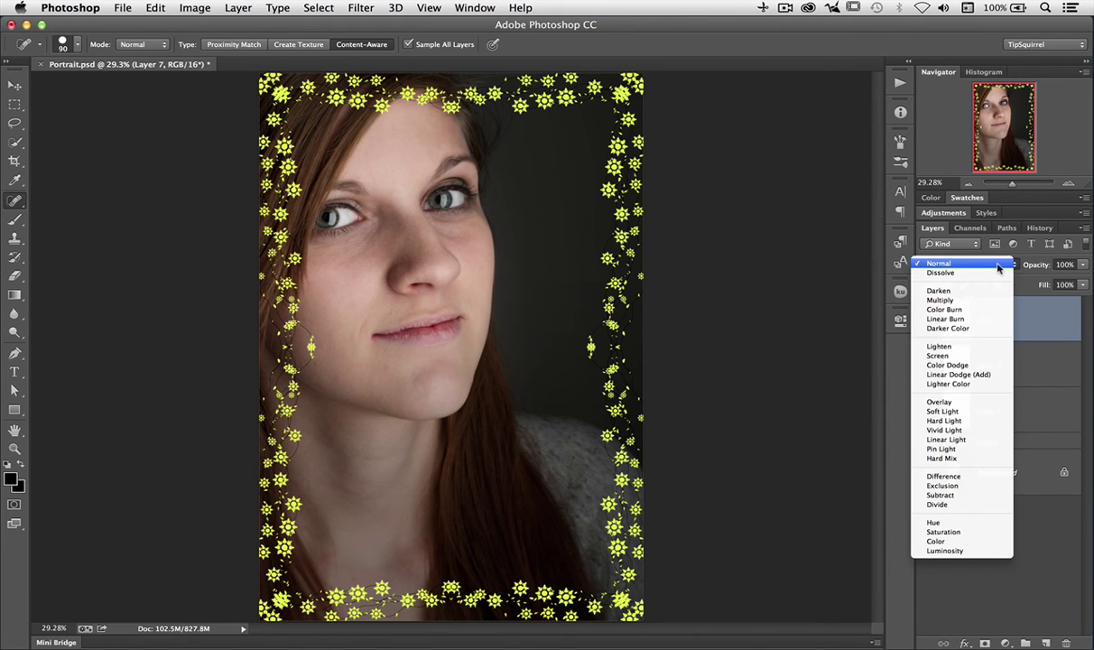
click(969, 418)
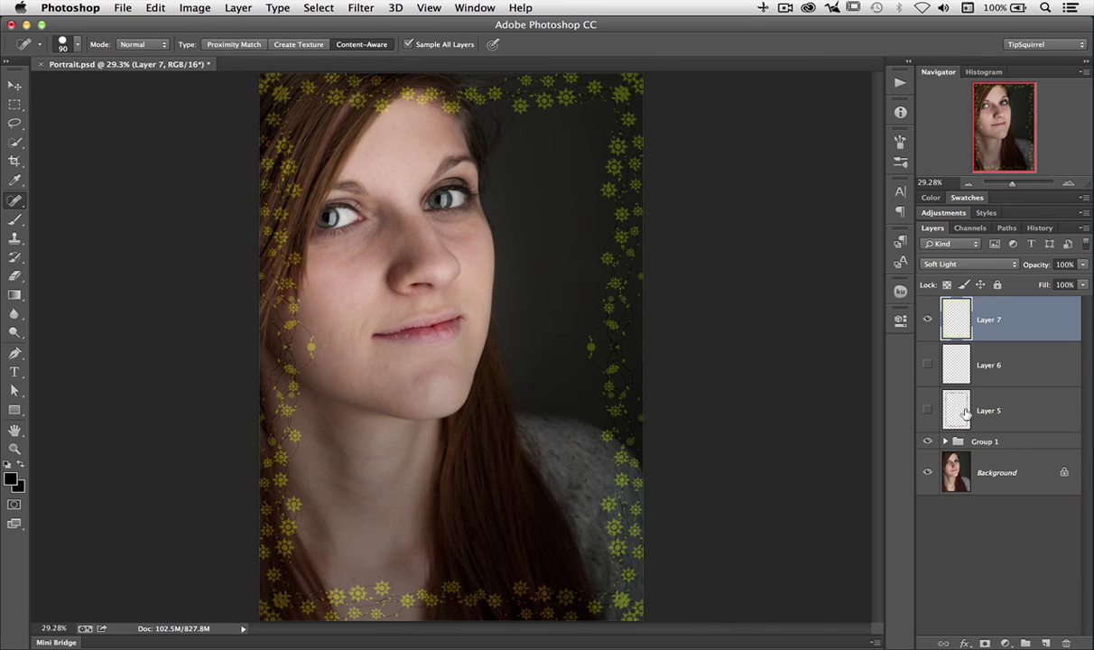
click(931, 264)
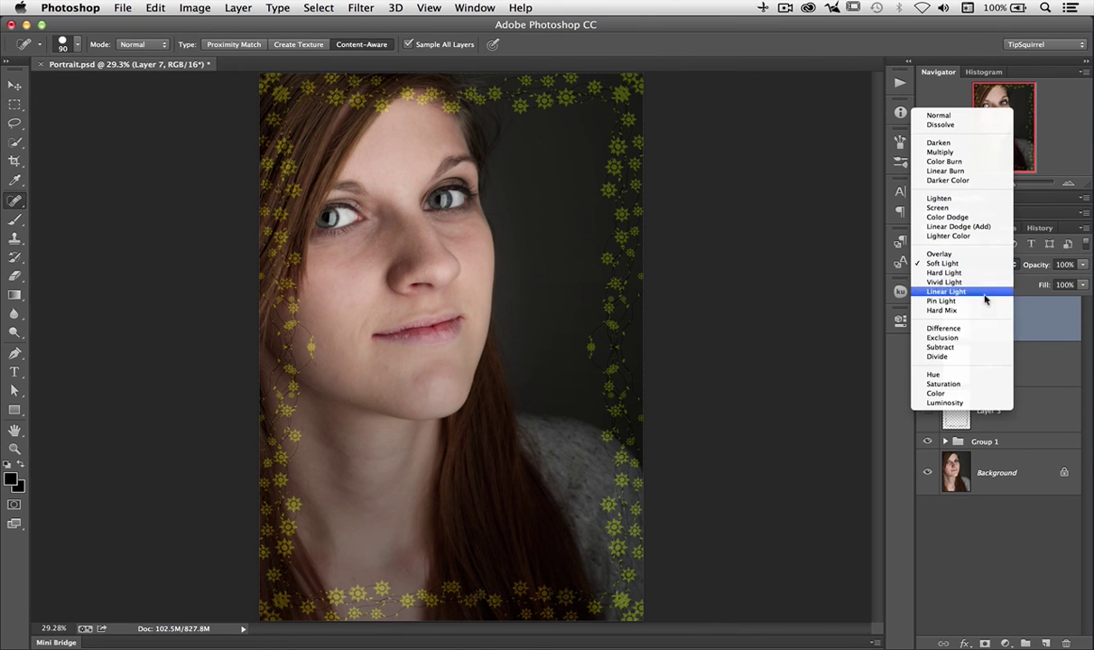
click(982, 264)
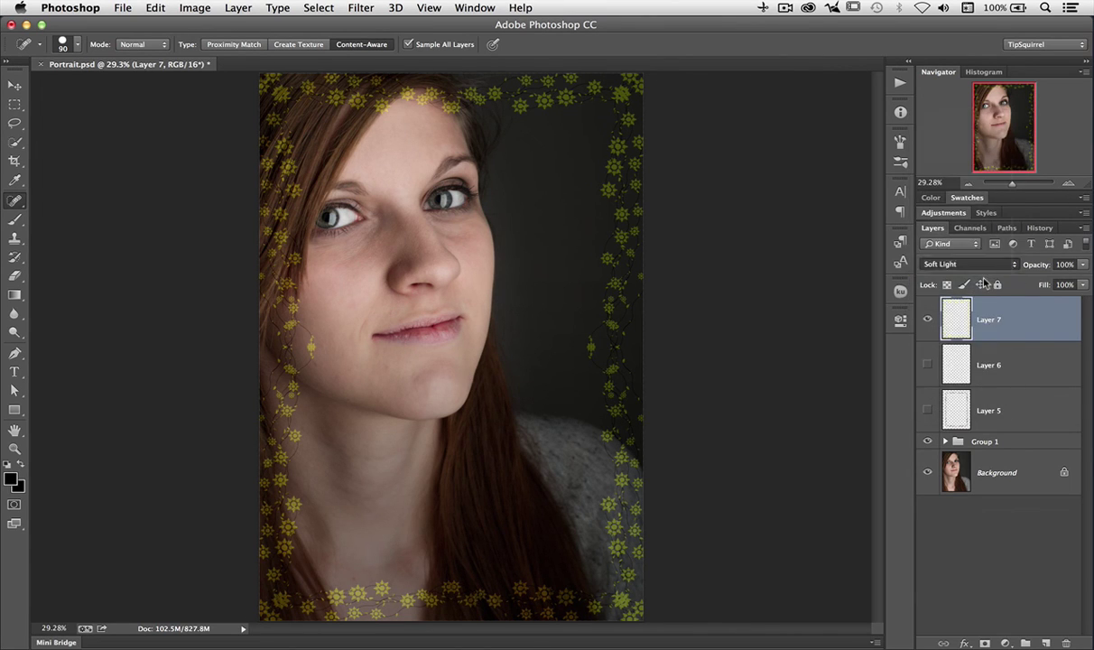
key(Down)
key(Down)
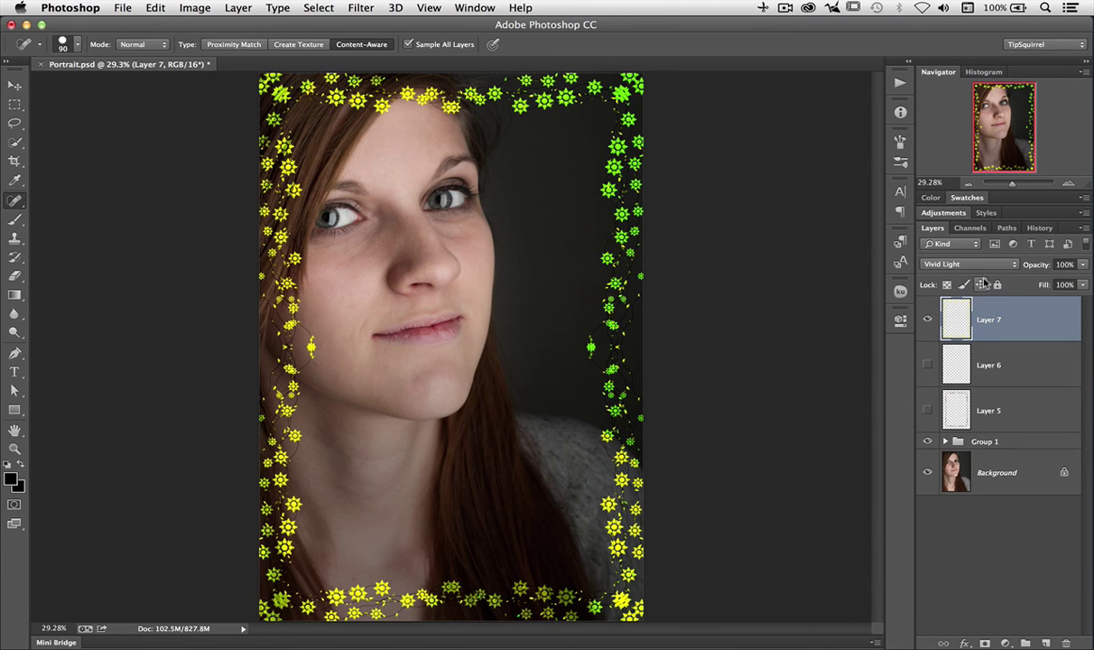
Hide the sun flower frame on Layer 7 and show the white double line frame on Layer 6
click(928, 319)
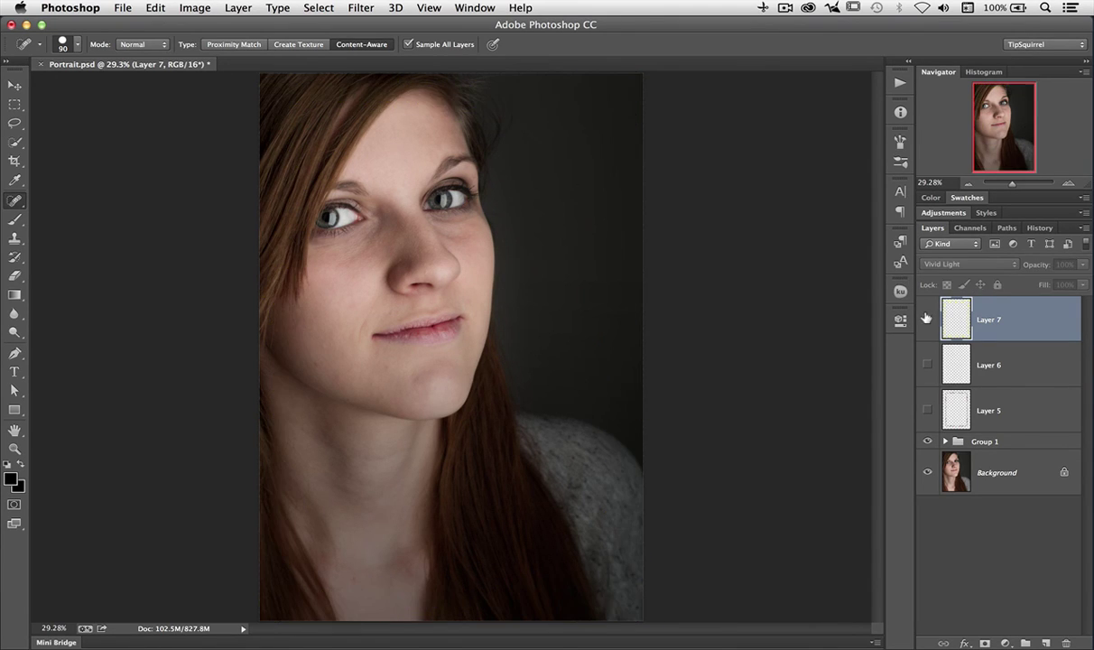
click(928, 363)
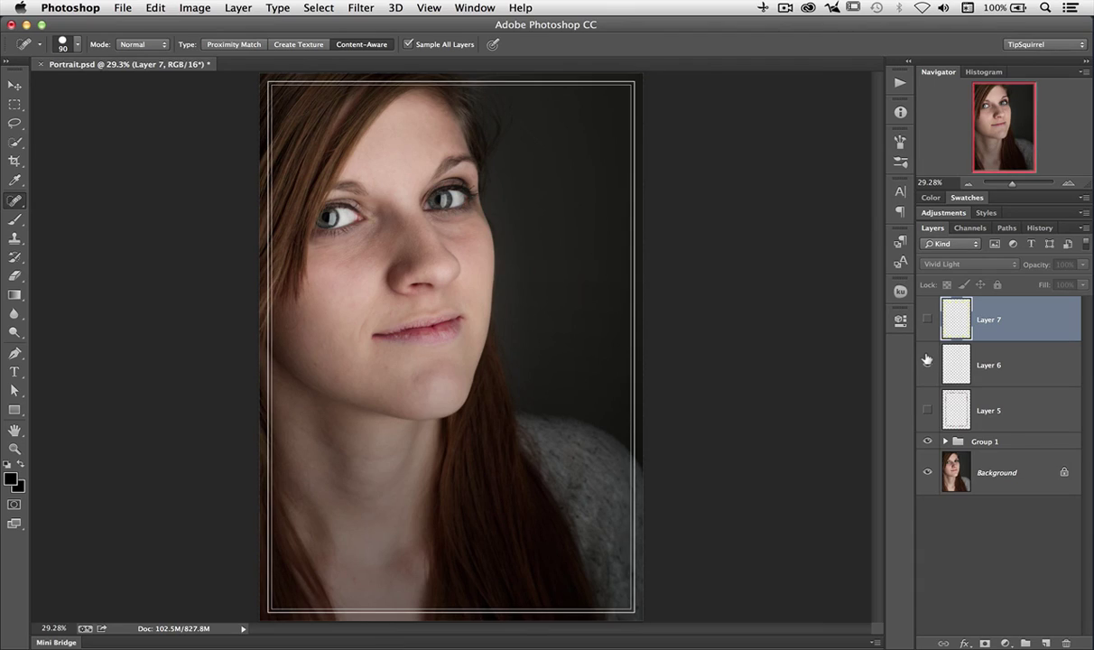